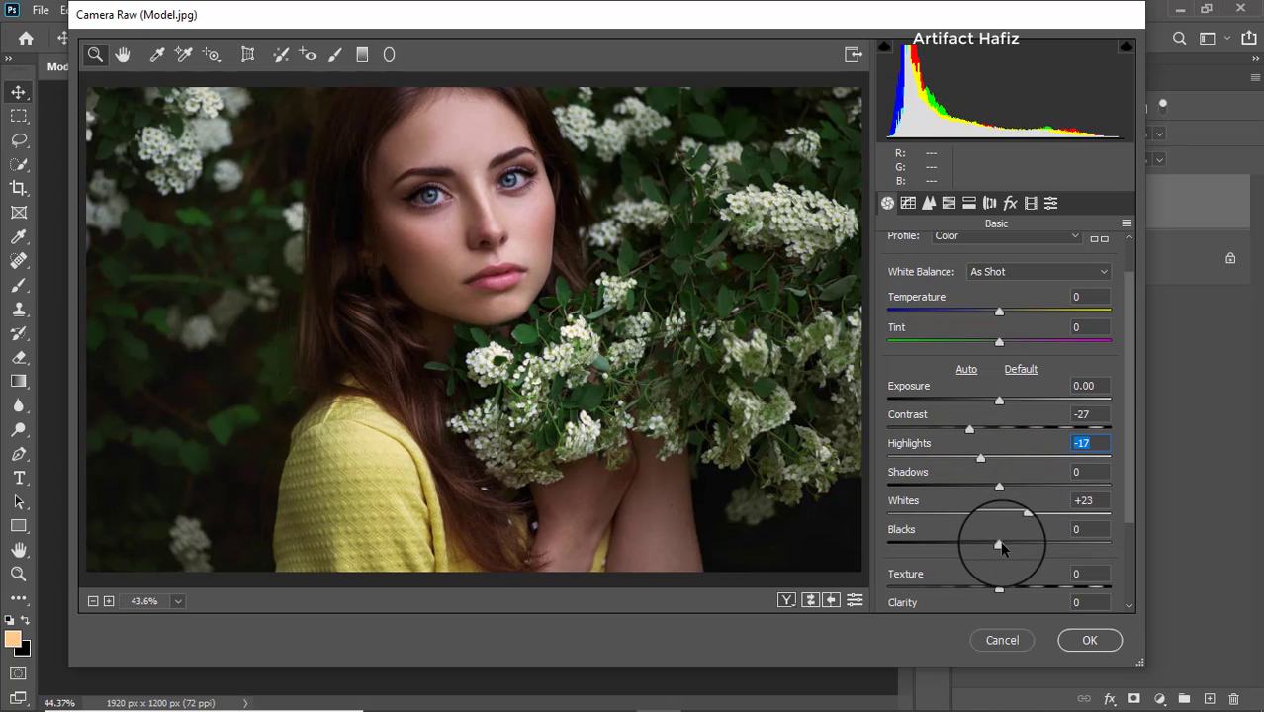
- Set the Basic adjustments to Blacks -6, Shadows +33 and Clarity +4
drag(1000, 547, 994, 545)
mouse_move(999, 485)
mouse_down()
mouse_move(1036, 491)
mouse_move(1024, 487)
mouse_up()
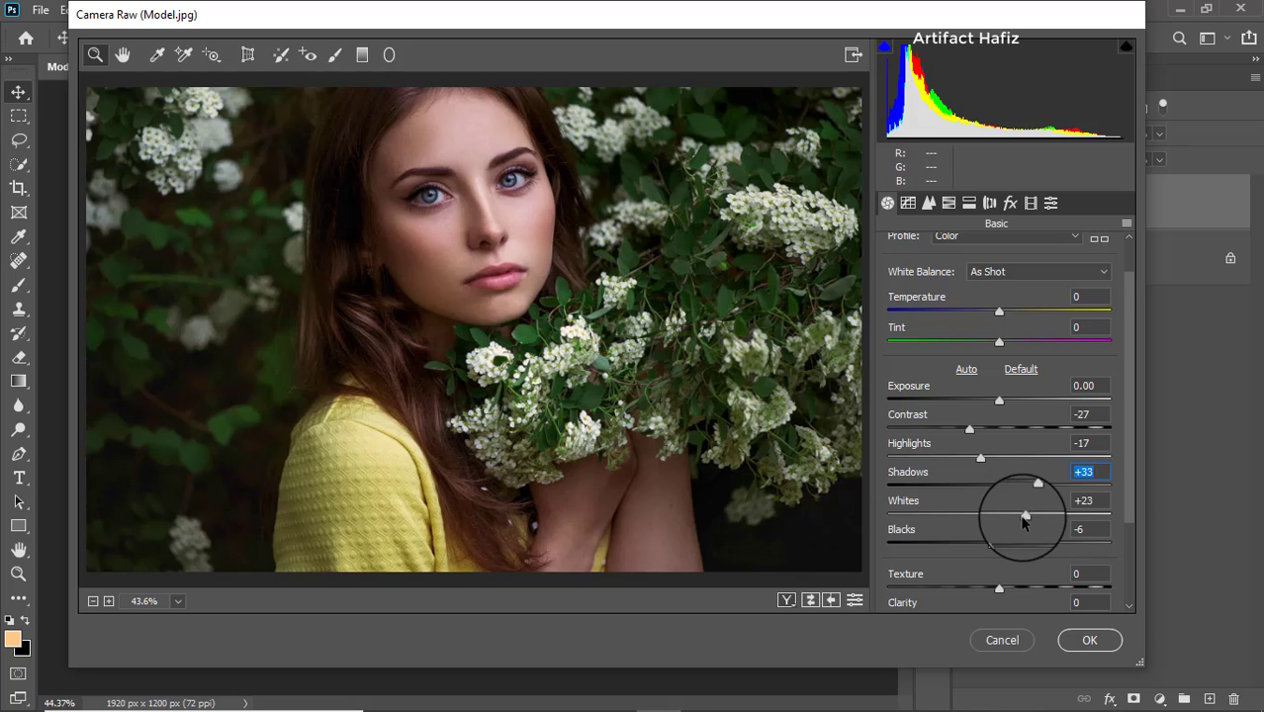
scroll(1023, 522, down, 3)
drag(1002, 531, 1006, 532)
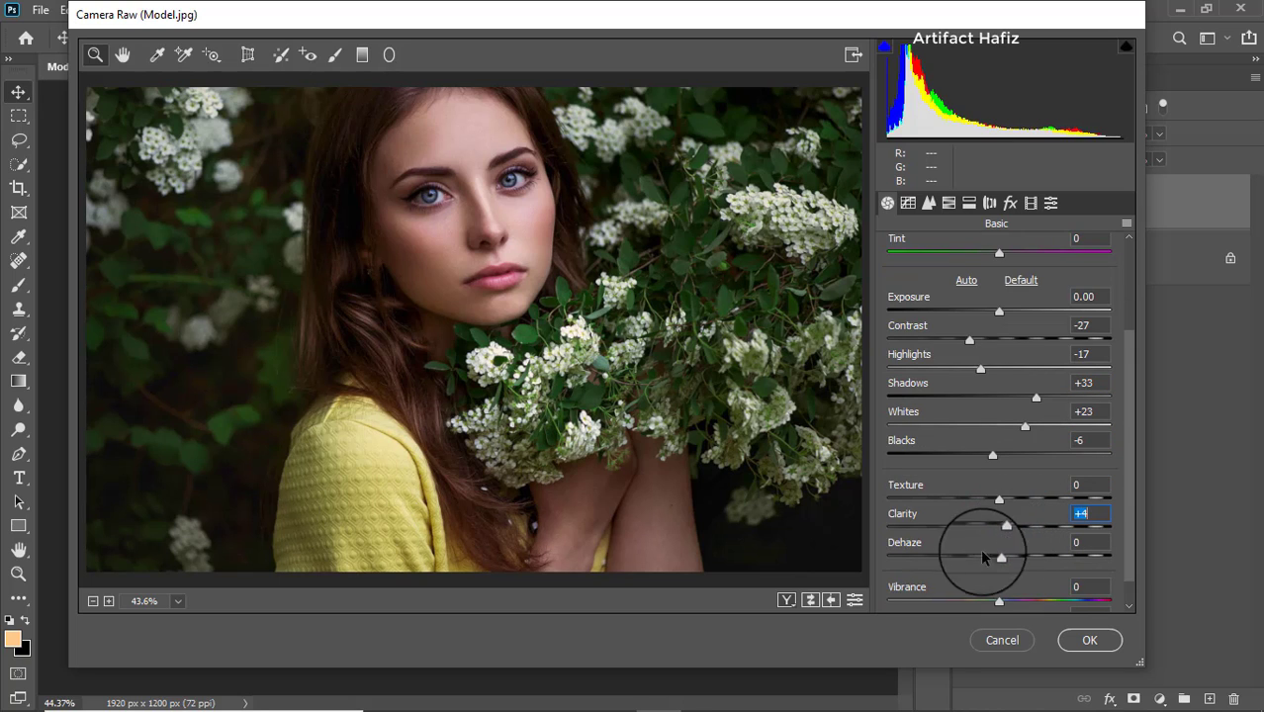
- Shape the RGB point curve with the black point at output 13, a shadow point at 64/61 and a highlight point at 198/202
click(906, 203)
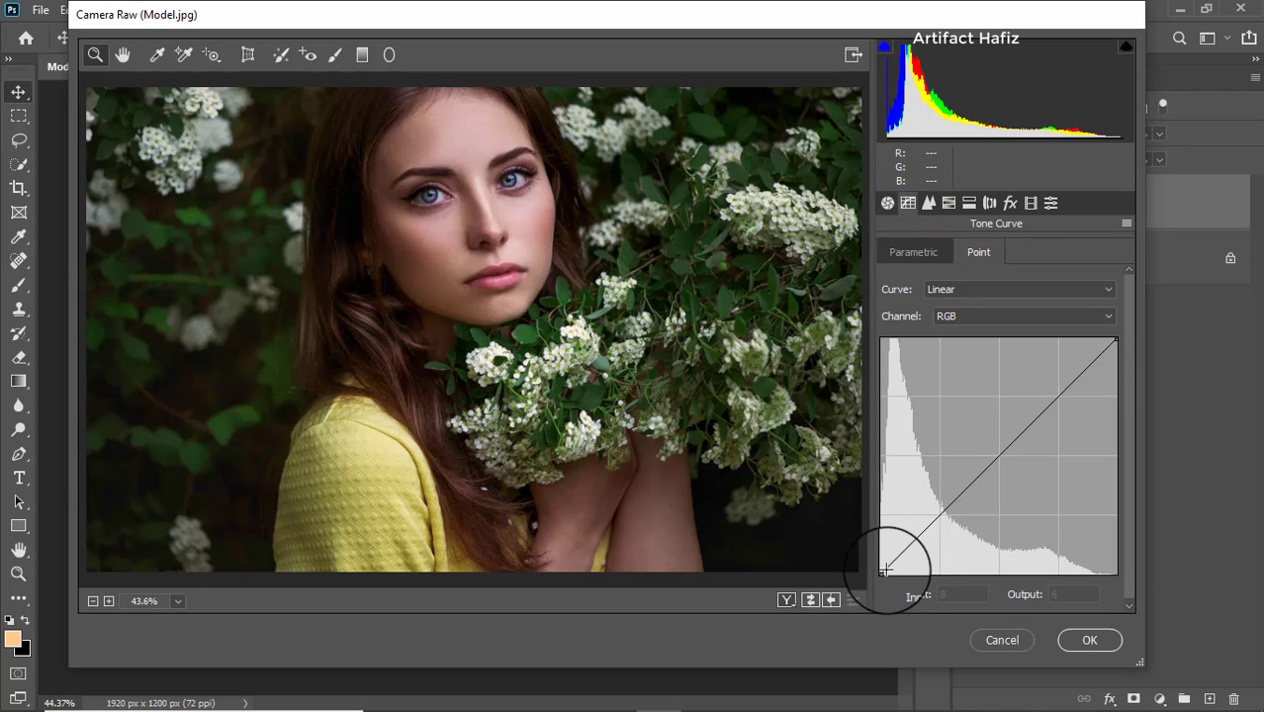
drag(881, 572, 881, 560)
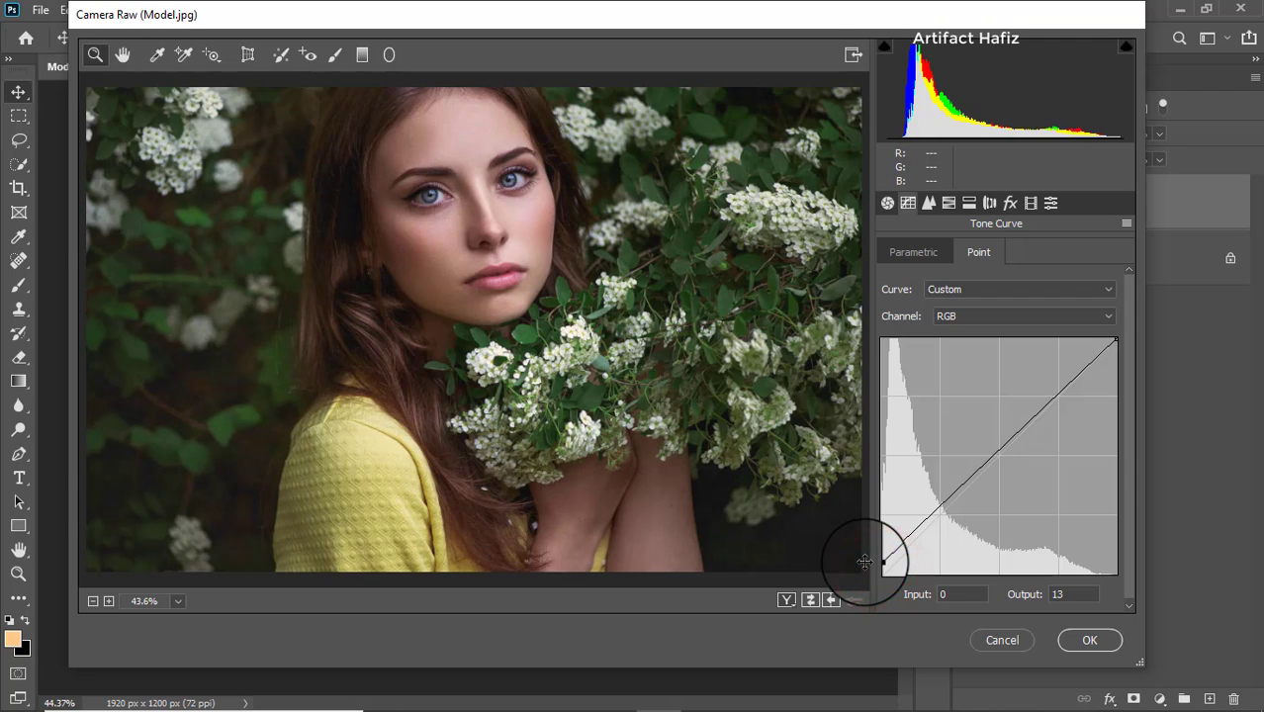
drag(937, 506, 939, 517)
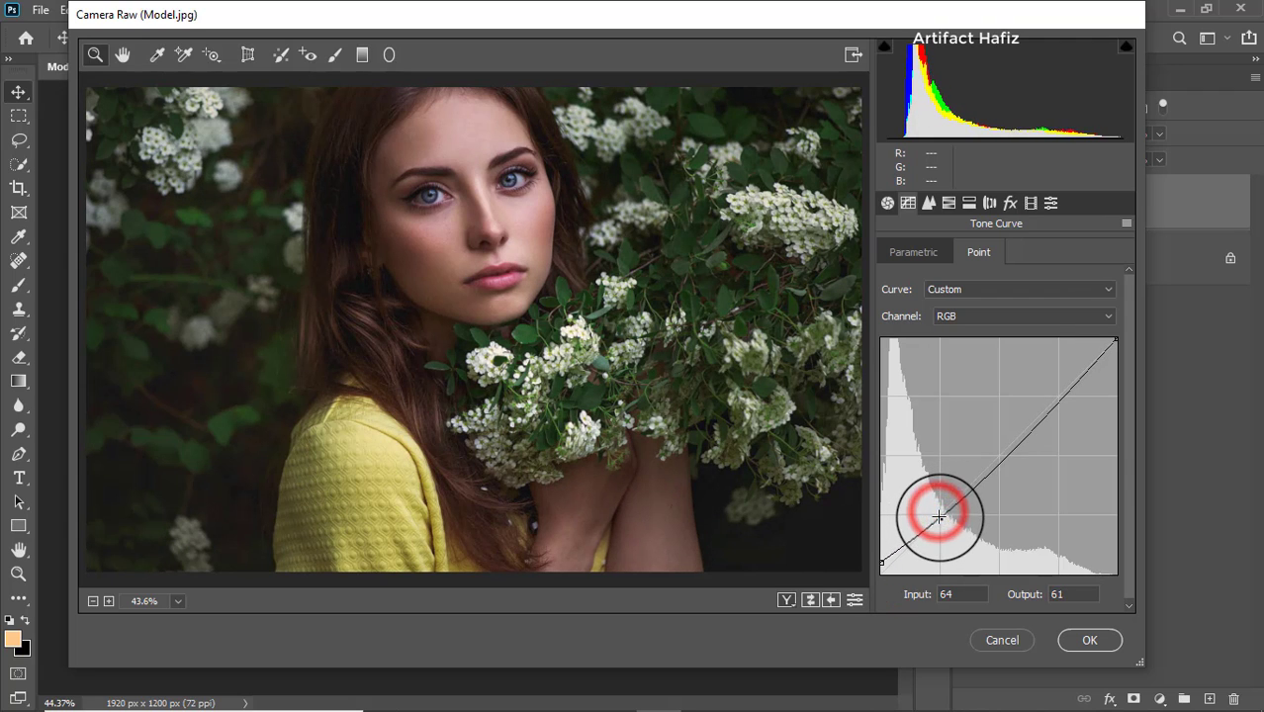
drag(1065, 393, 1063, 387)
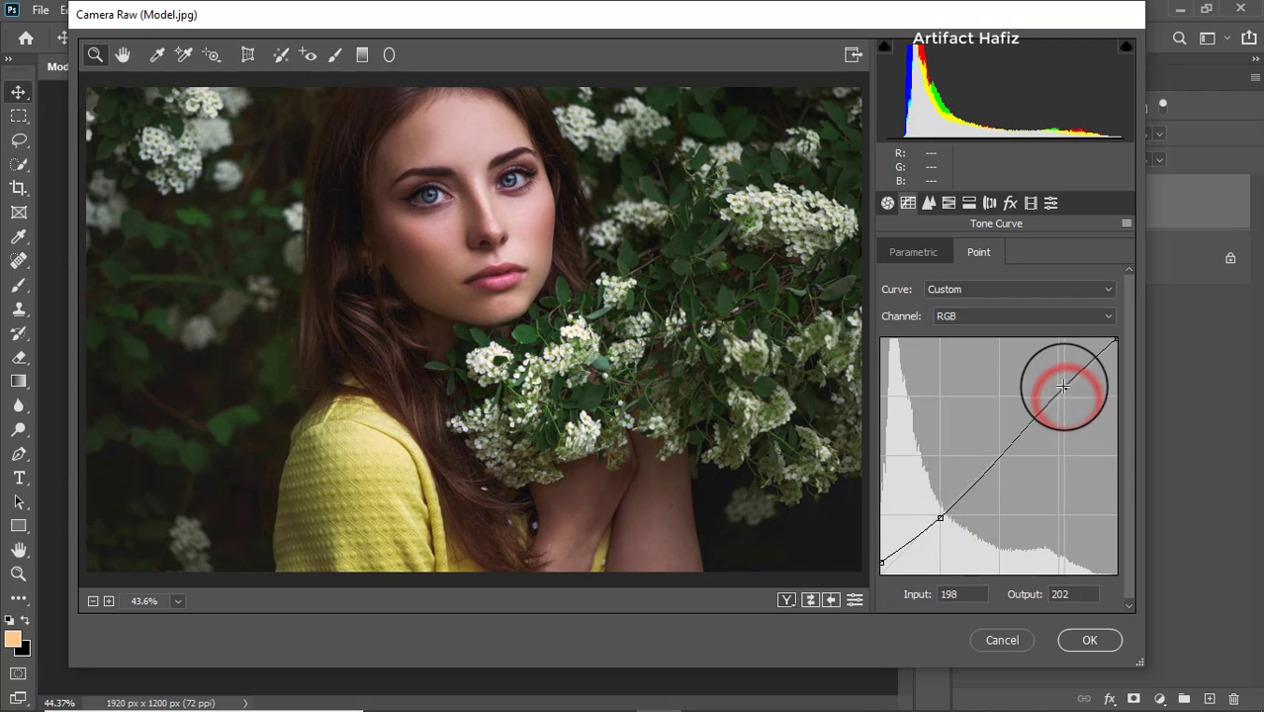
- Move the black point of the Red channel's tone curve to input 6, output 0
click(979, 317)
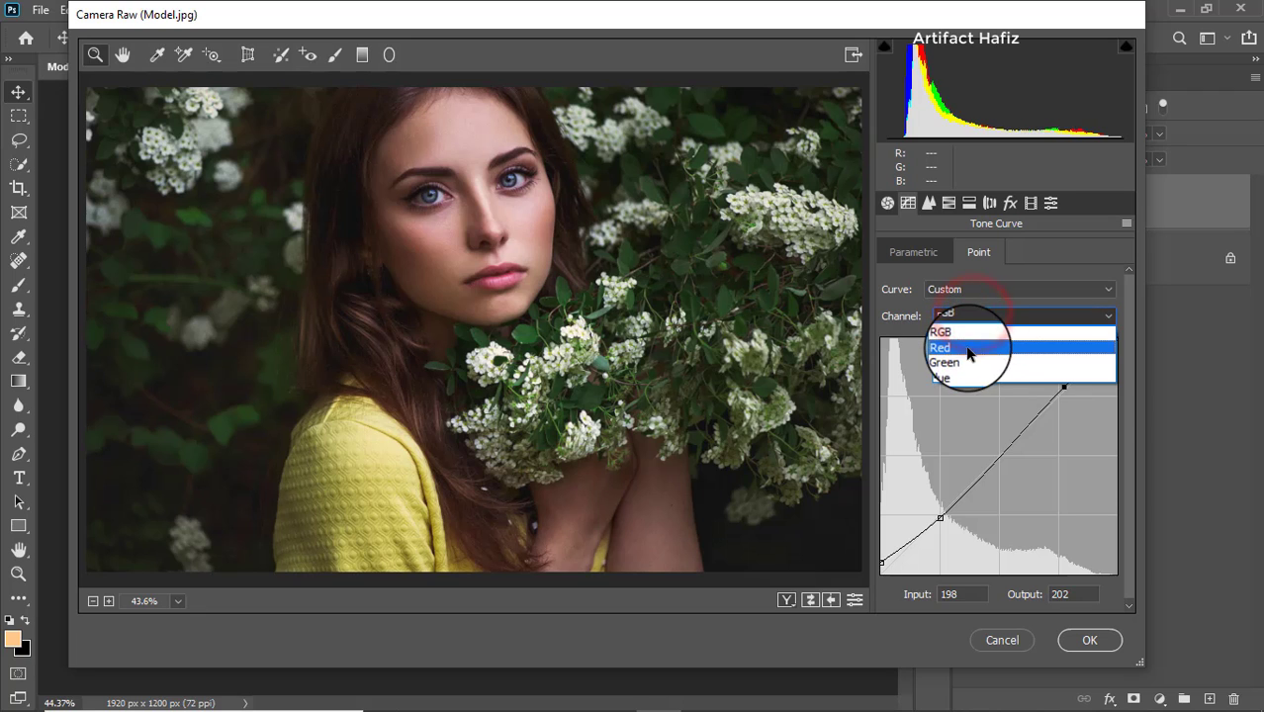
click(967, 346)
mouse_move(881, 572)
mouse_down()
mouse_move(873, 558)
mouse_move(887, 586)
mouse_up()
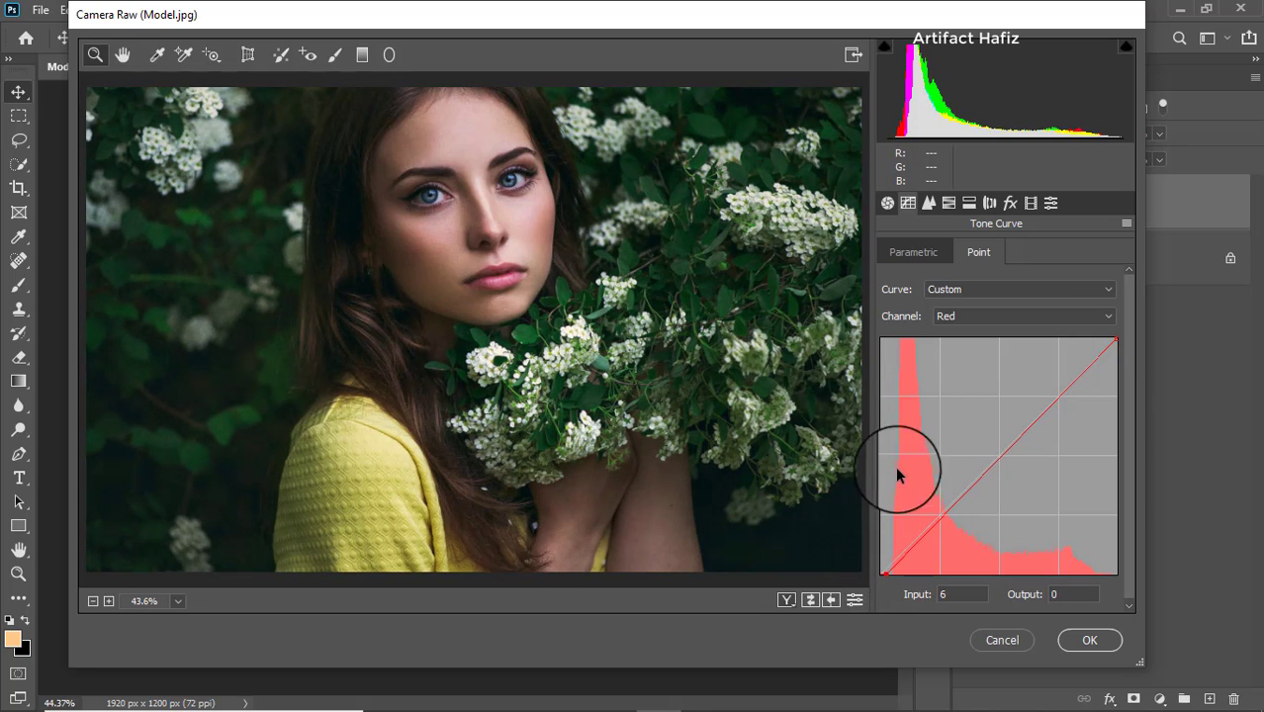
- Raise the black point of the Green channel's tone curve to output 3 at input 0
click(959, 317)
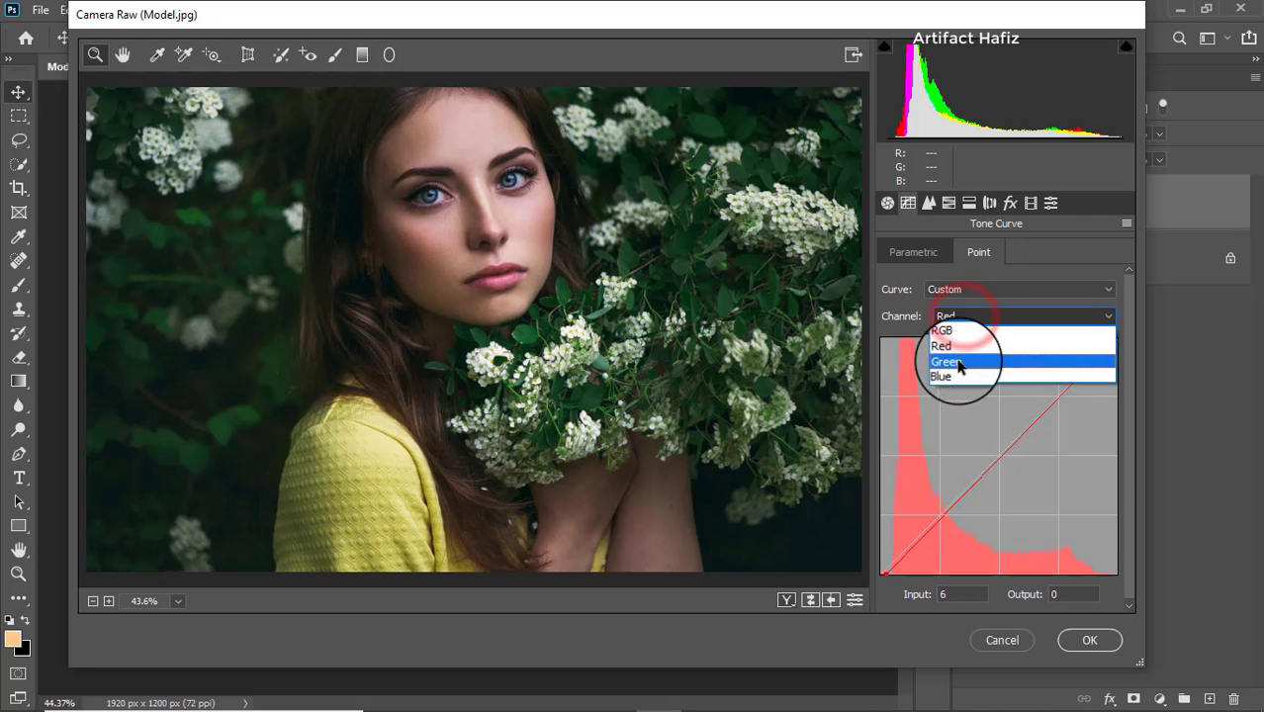
click(957, 360)
drag(880, 573, 857, 569)
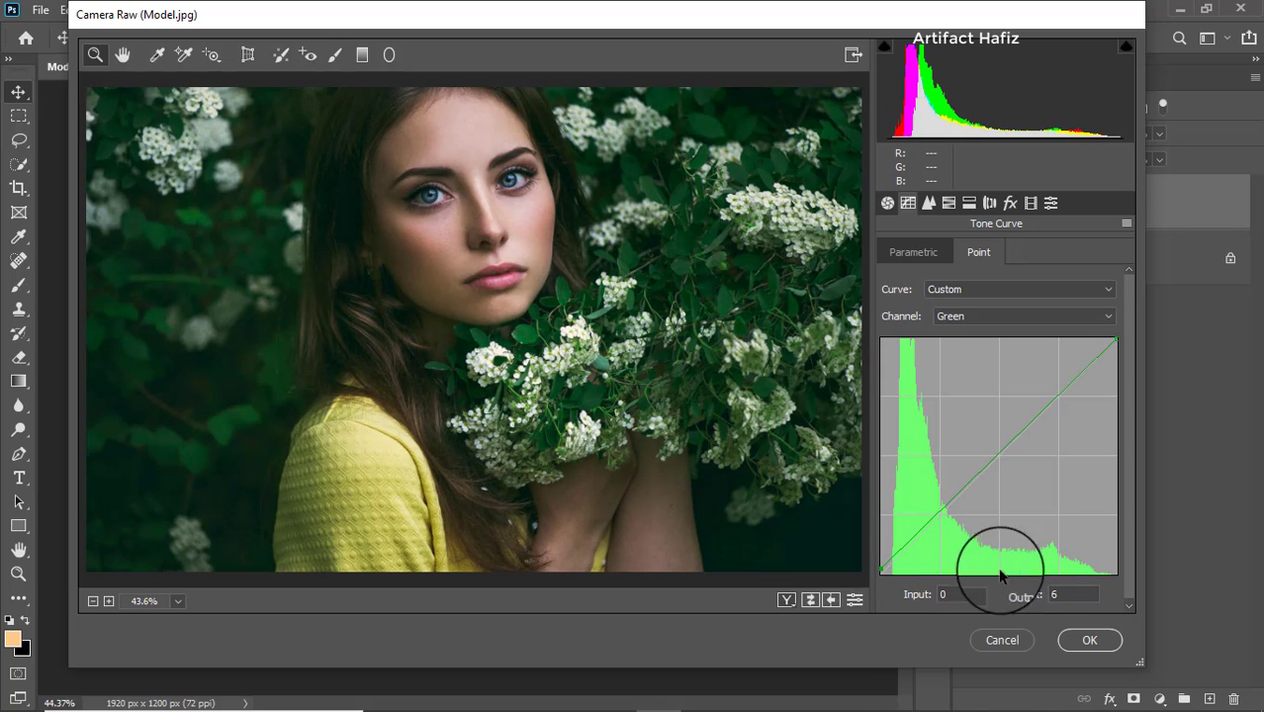
click(1087, 593)
key(Up)
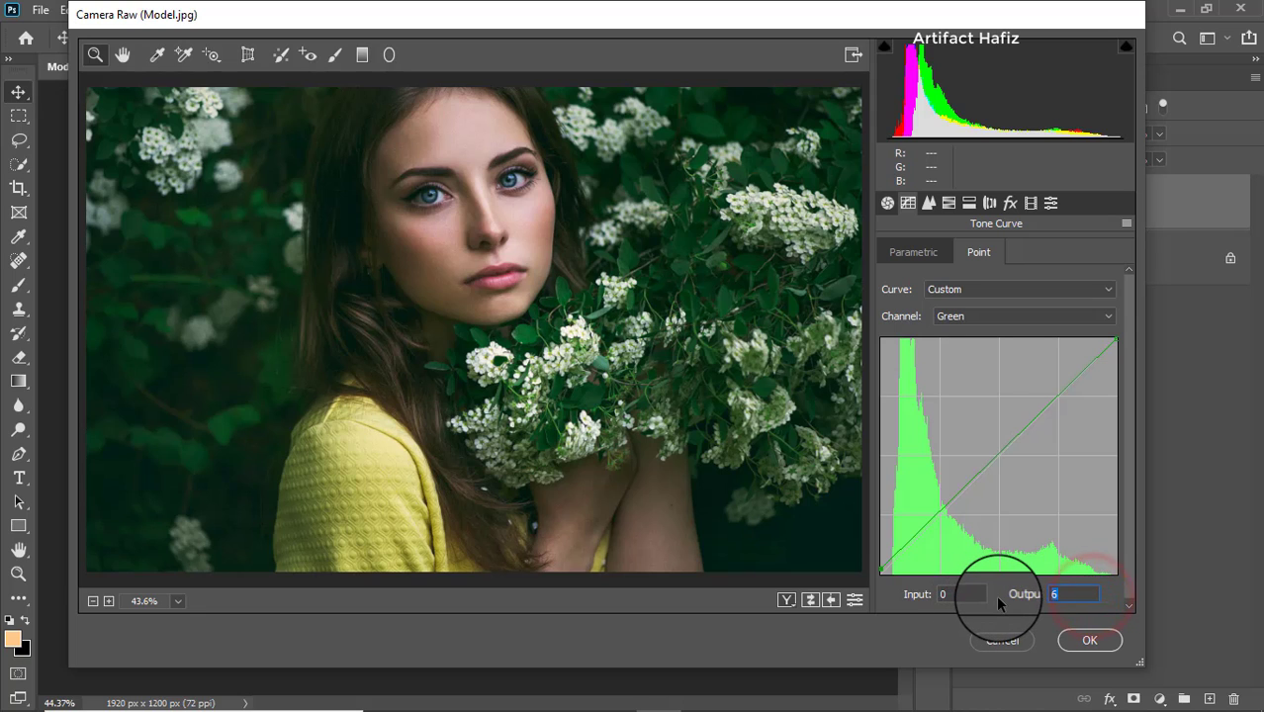
key(Down)
key(Down)
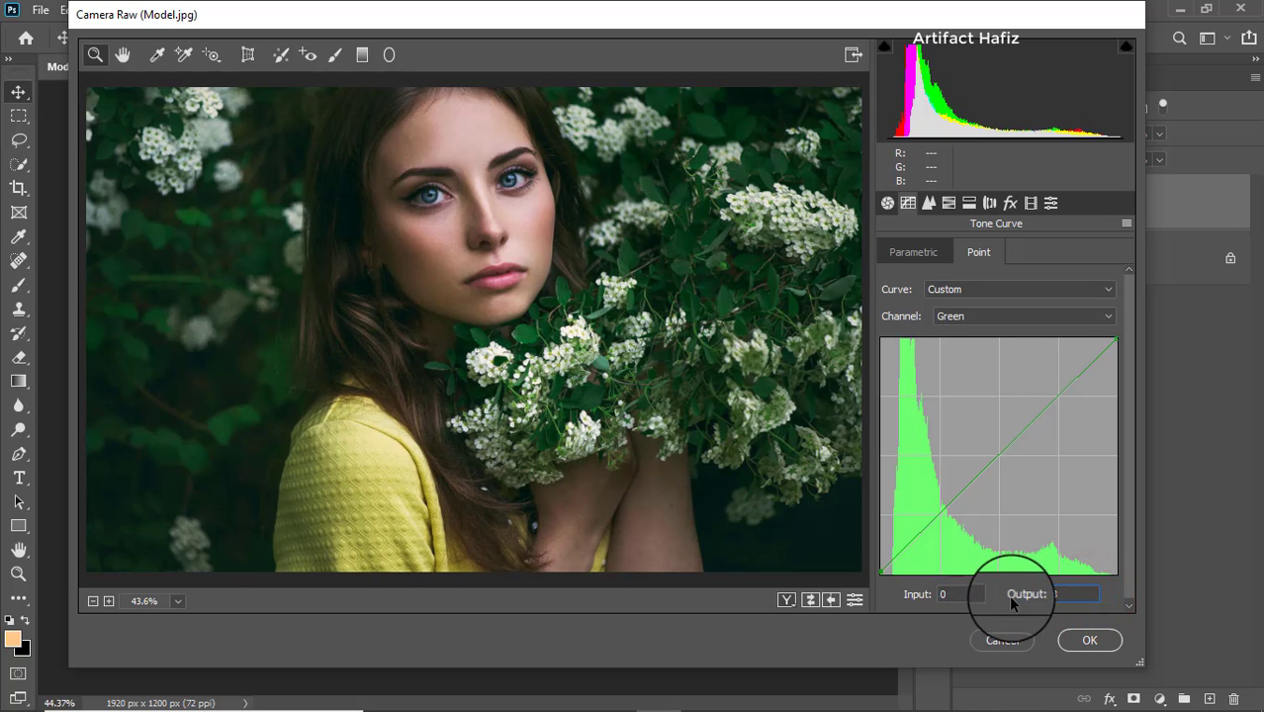
- Raise the black point of the Blue channel's tone curve to output 6 at input 0
click(1040, 317)
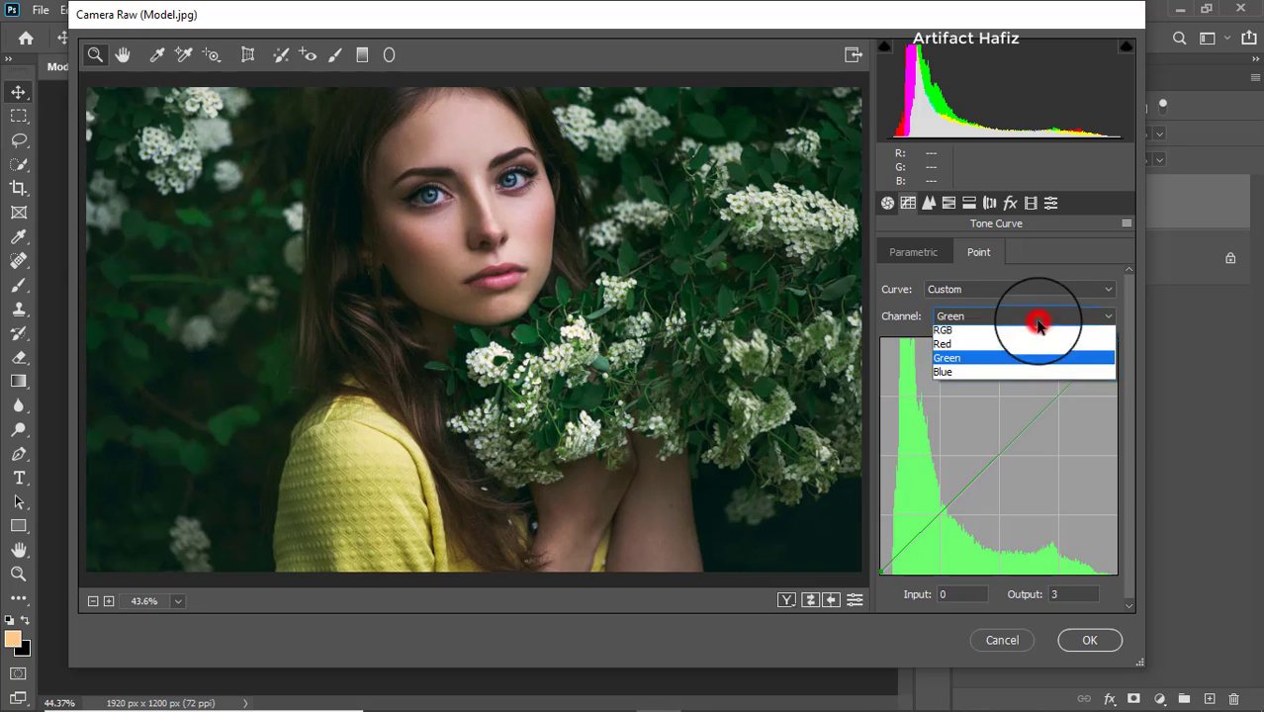
click(1006, 376)
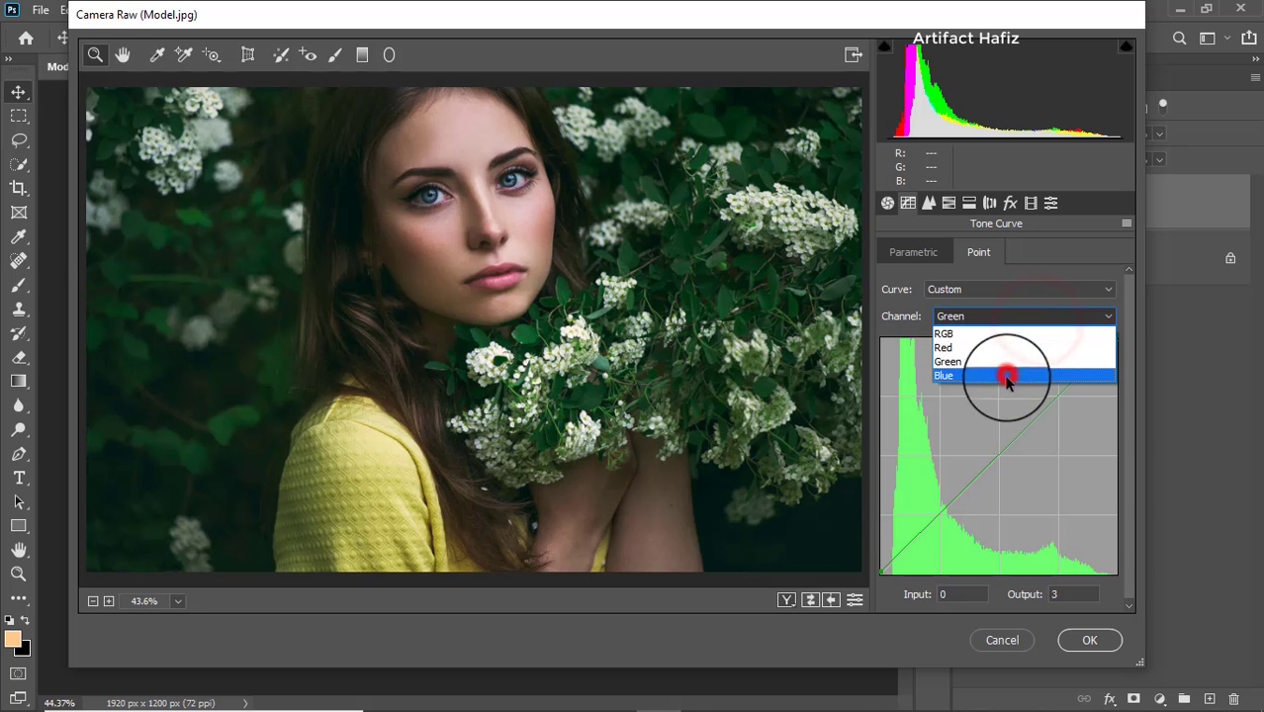
click(876, 570)
mouse_move(876, 570)
mouse_down()
mouse_move(880, 547)
mouse_move(889, 600)
mouse_move(857, 568)
mouse_up()
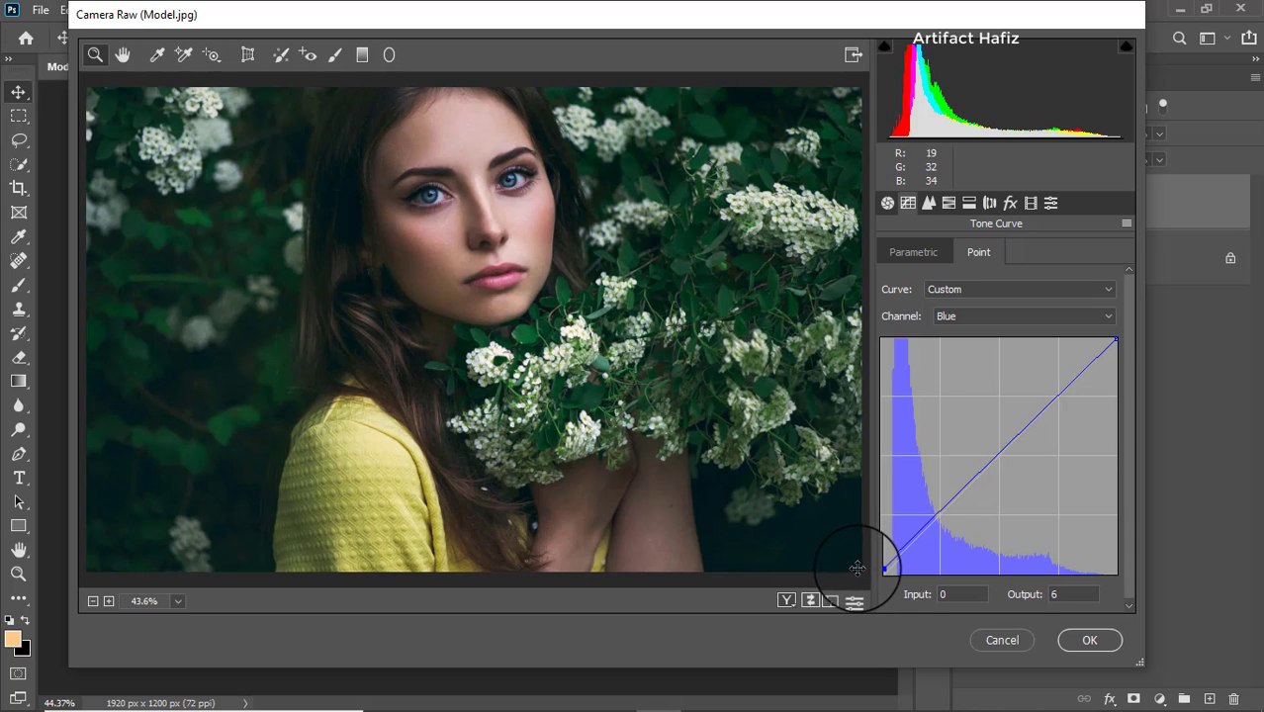
- Set the sharpening amount to 14 and the luminance noise reduction to 7
click(928, 203)
drag(887, 280, 908, 282)
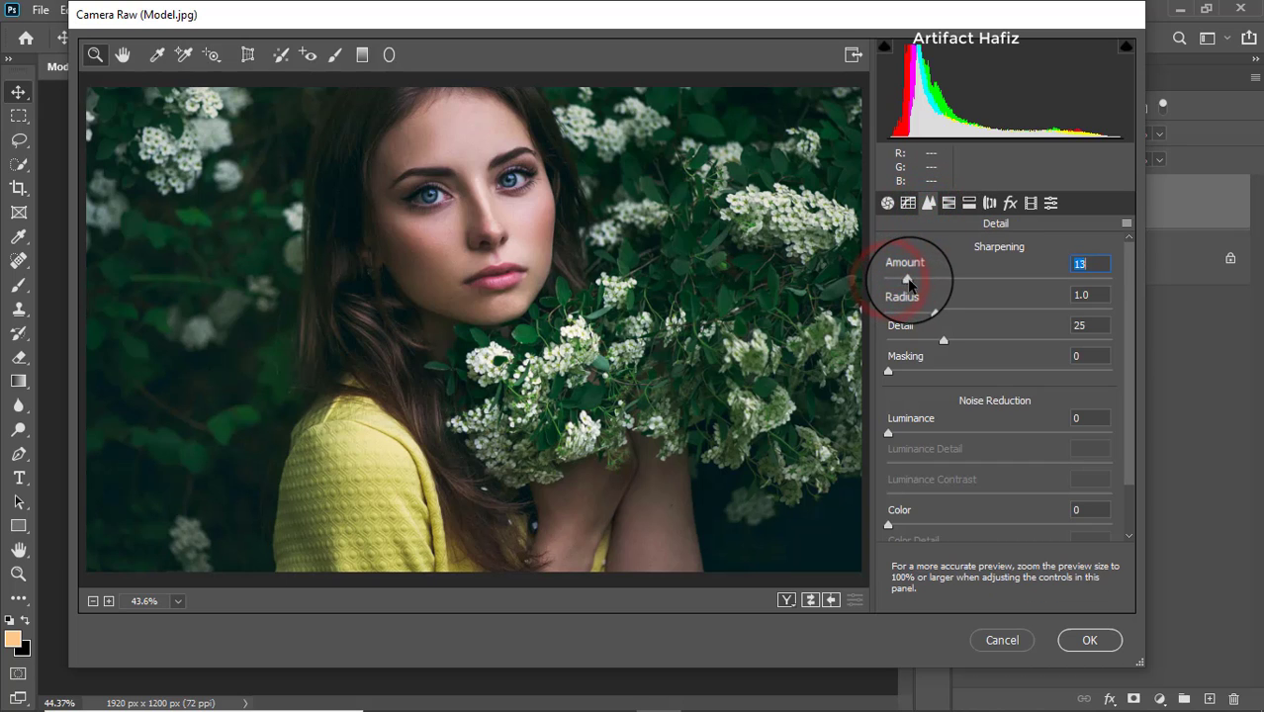
drag(888, 433, 901, 437)
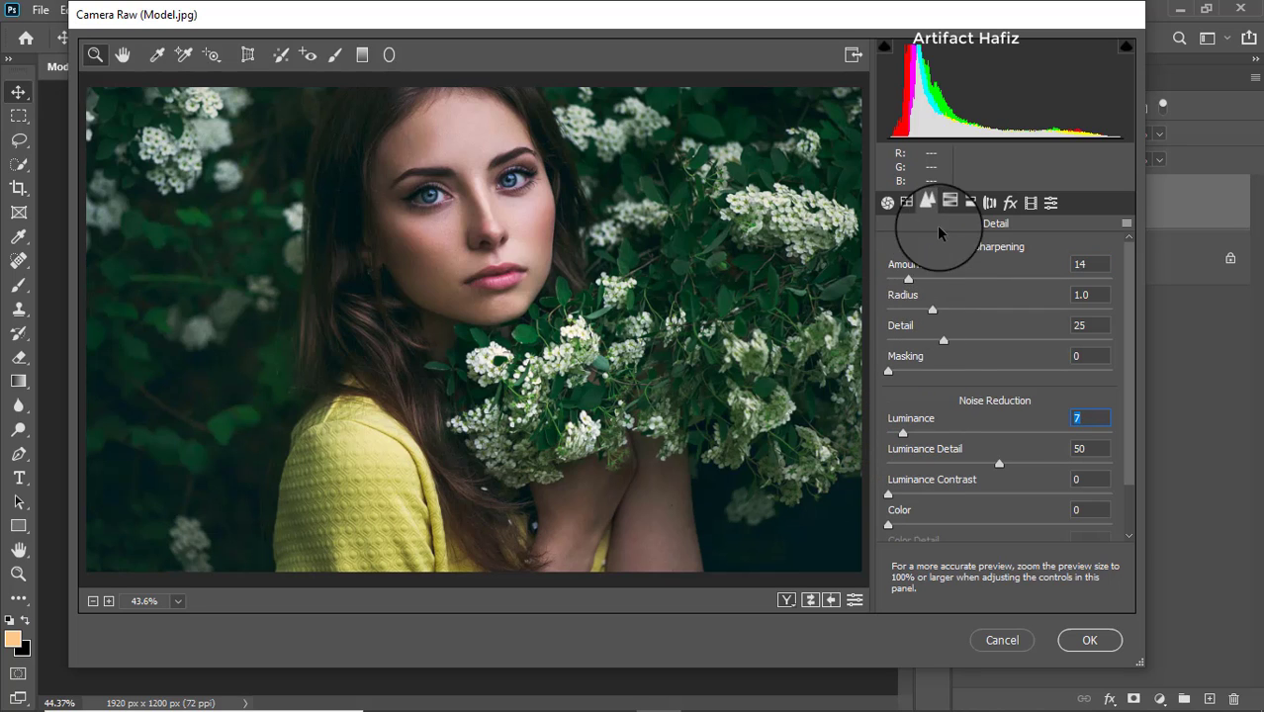
- Set the HSL saturation to Reds +3, Oranges -15, Yellows -18, Greens -47, Aquas +17 and Blues +12
click(949, 202)
click(951, 254)
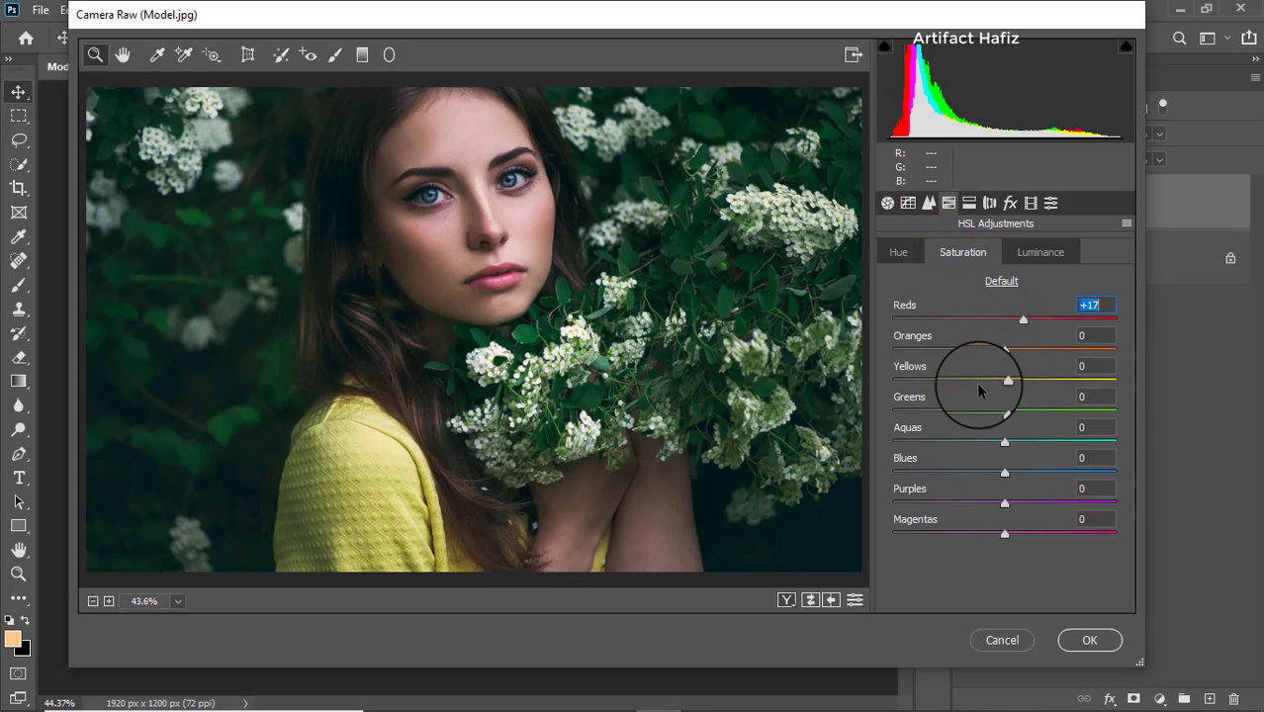
drag(1005, 412, 953, 423)
drag(1004, 384, 942, 391)
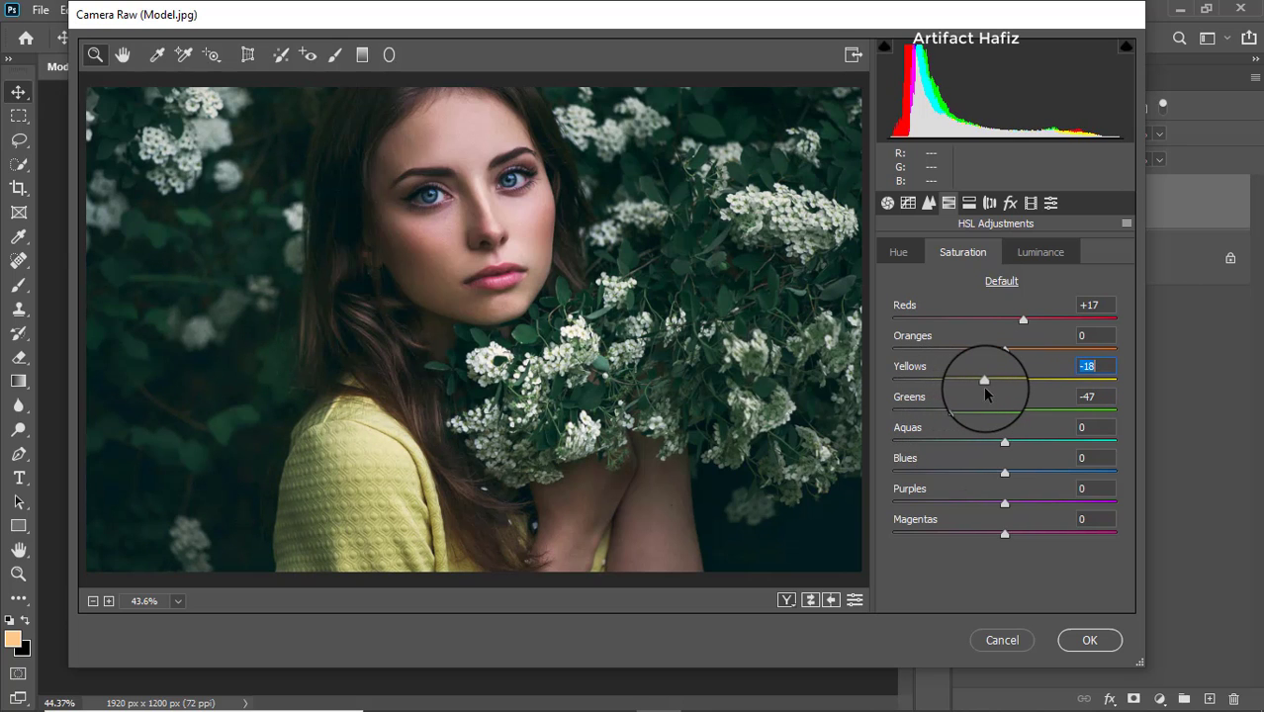
drag(1002, 349, 1005, 321)
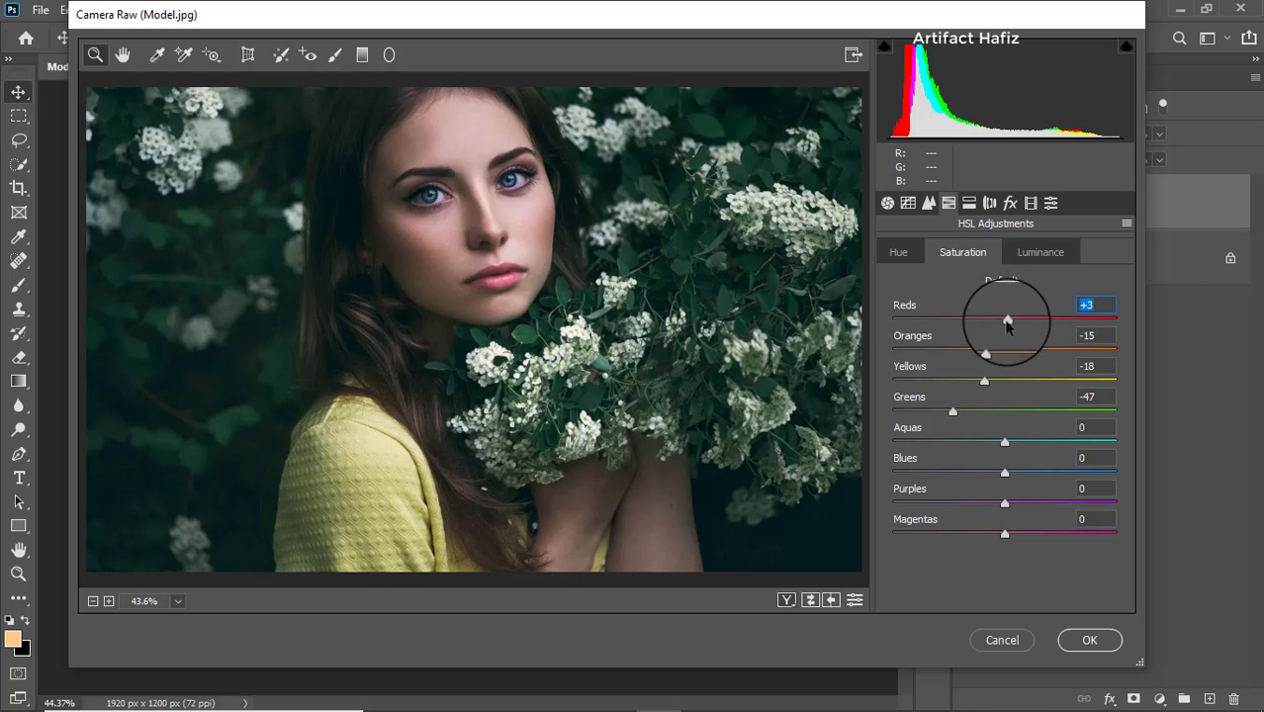
drag(1004, 441, 1026, 439)
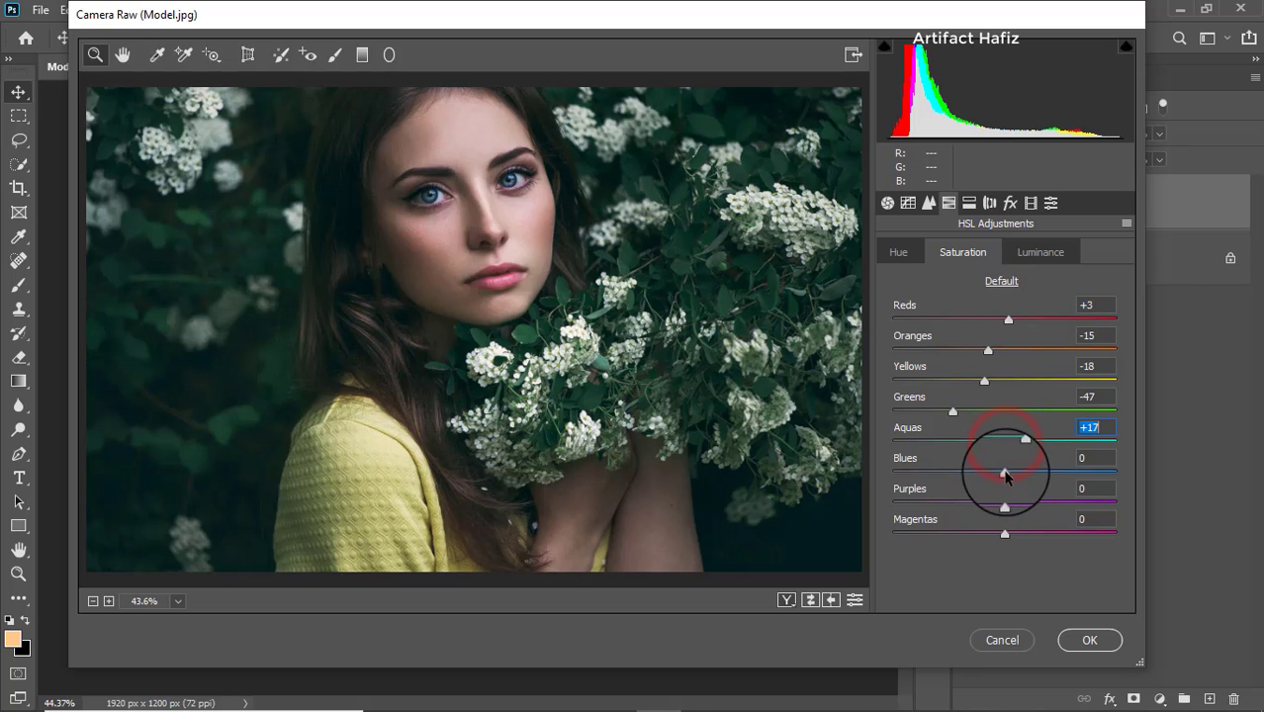
click(1005, 473)
- Set the HSL luminance to Reds -5, Oranges +5, Yellows +10, Aquas -13 and Blues -18
click(1024, 254)
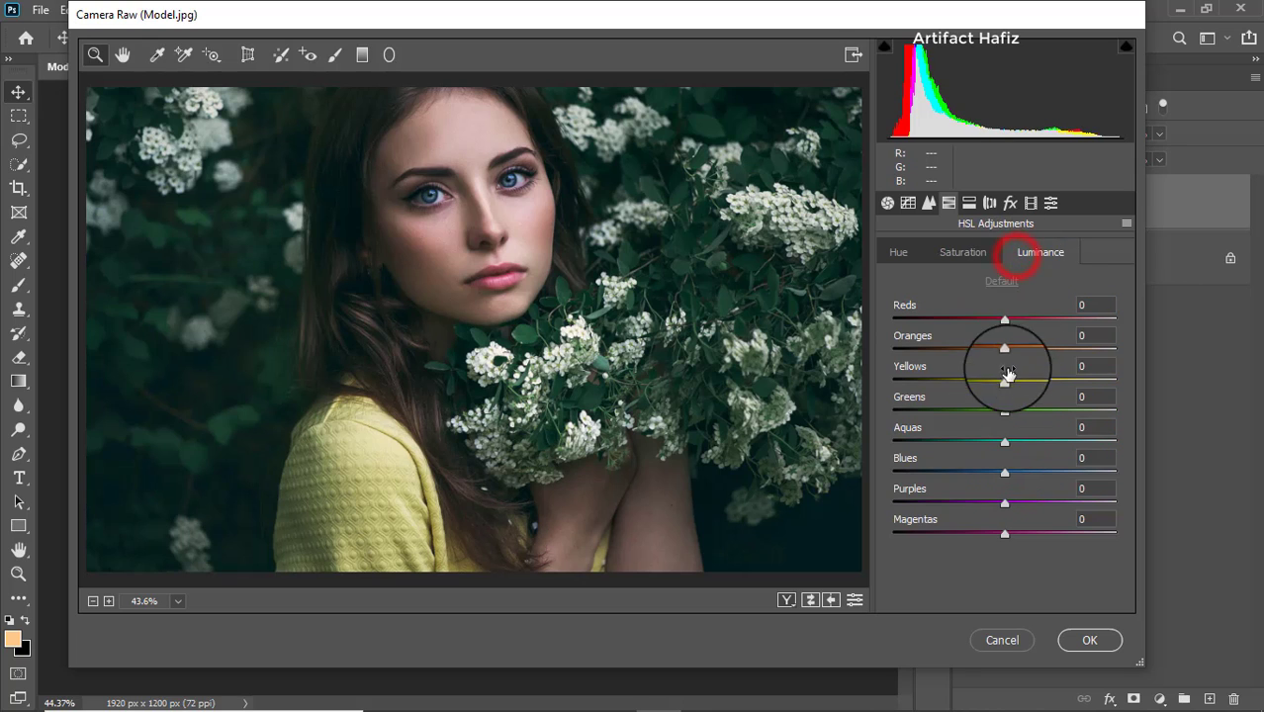
drag(1002, 440, 984, 474)
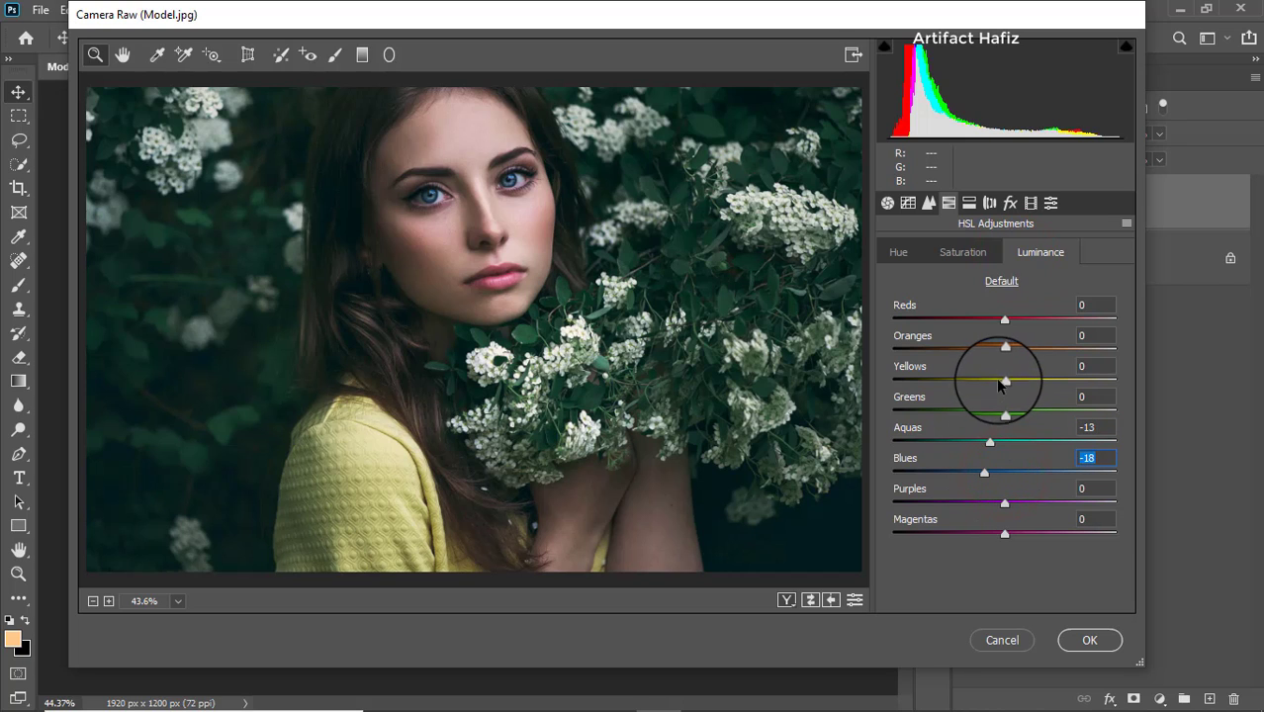
mouse_move(1002, 383)
mouse_down()
mouse_move(993, 374)
mouse_move(1034, 377)
mouse_move(1008, 370)
mouse_up()
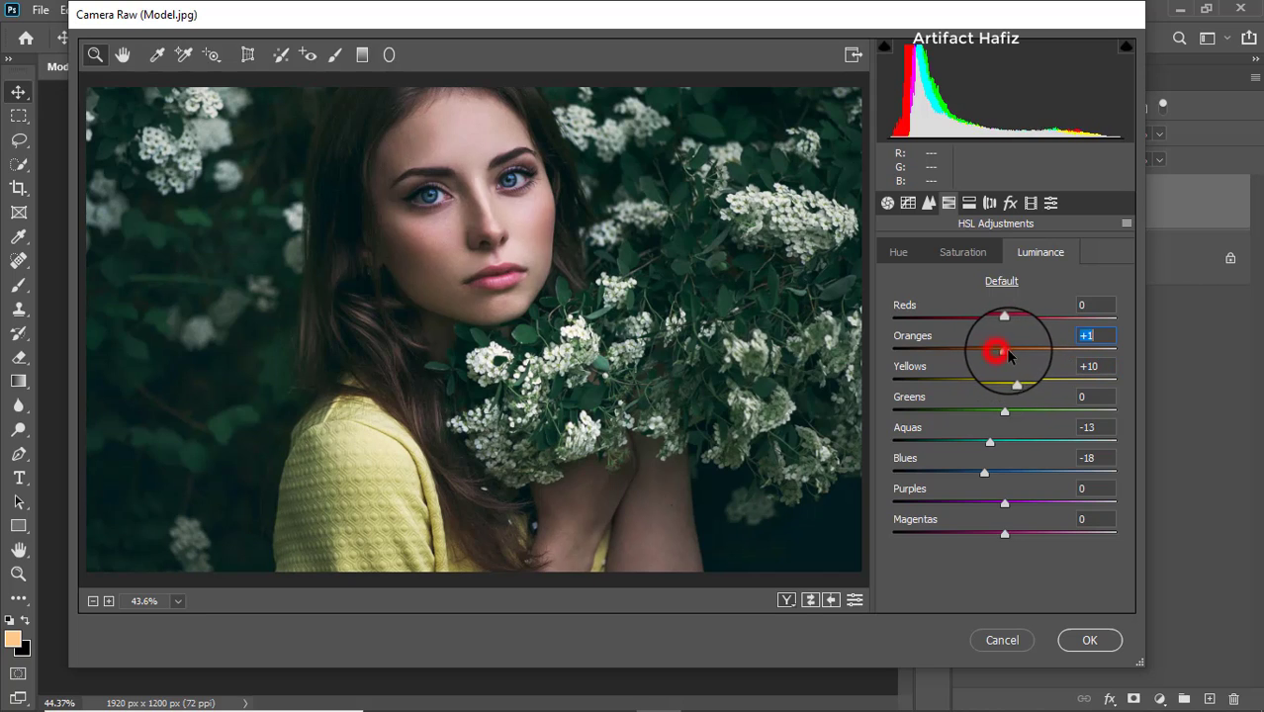
drag(1009, 353, 999, 325)
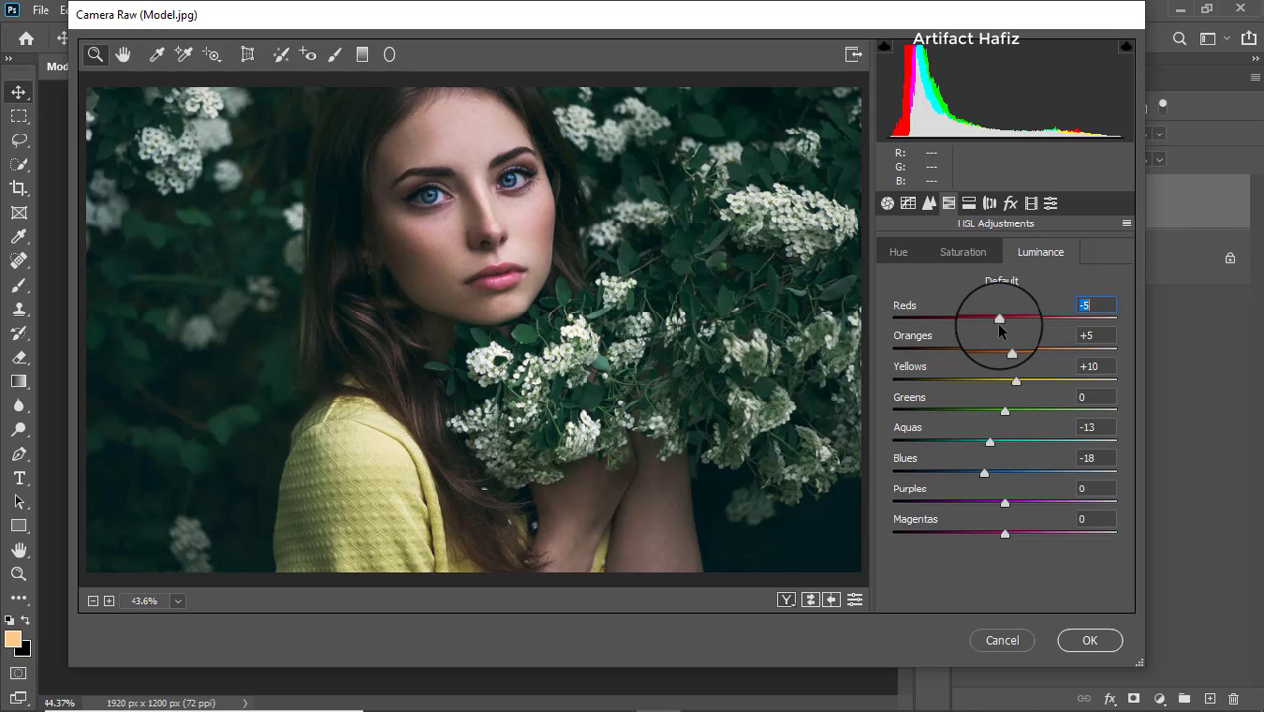
- Shift the HSL hue of Greens to +100 and of Aquas to +25
click(897, 255)
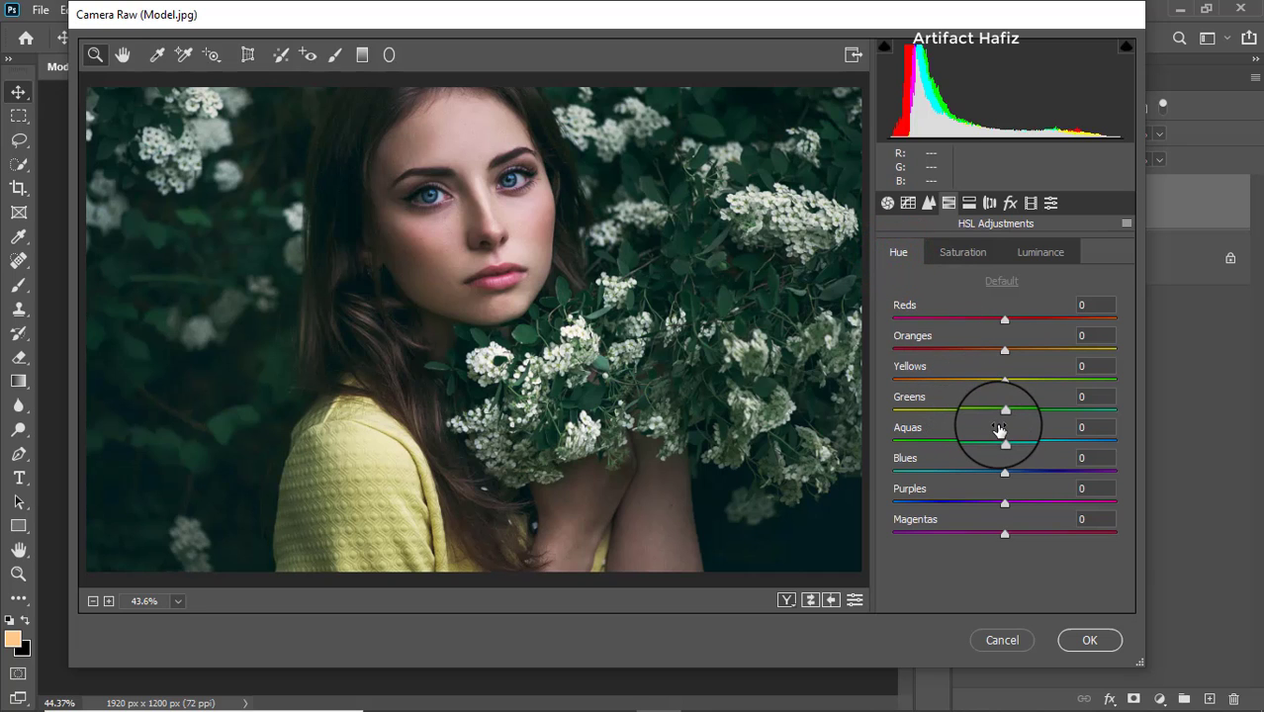
drag(1003, 412, 1115, 409)
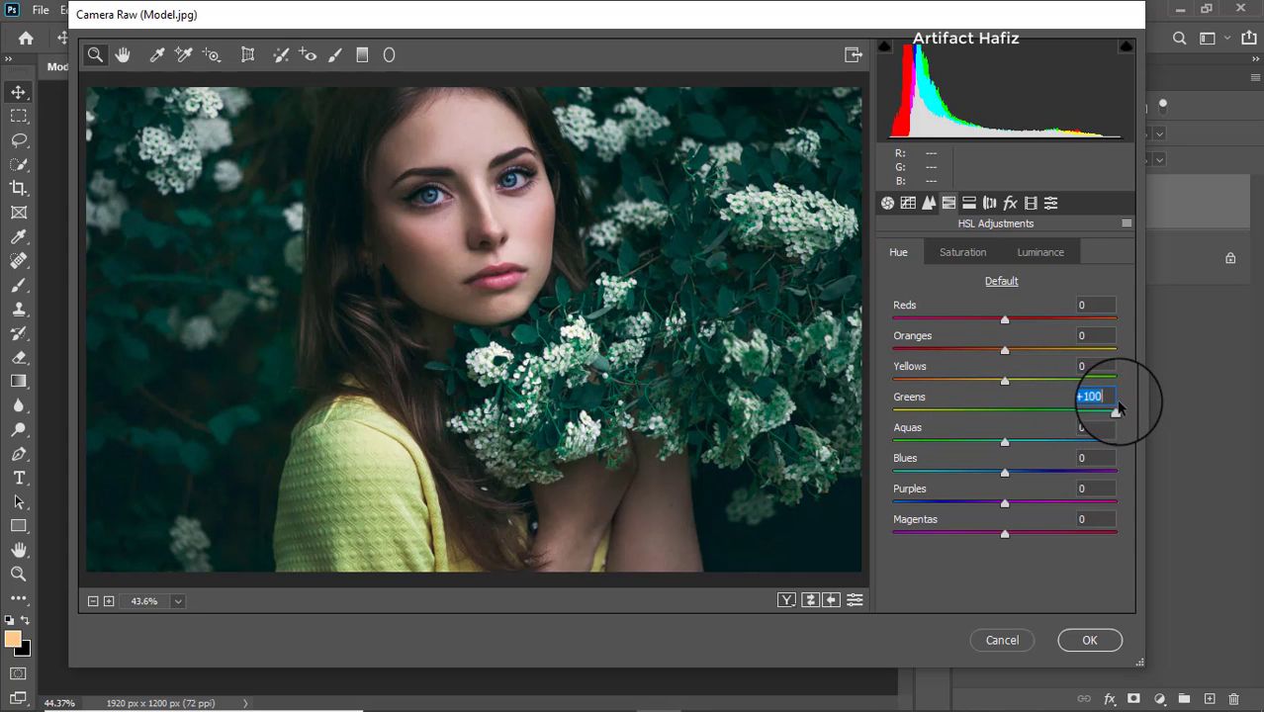
drag(1003, 442, 1031, 442)
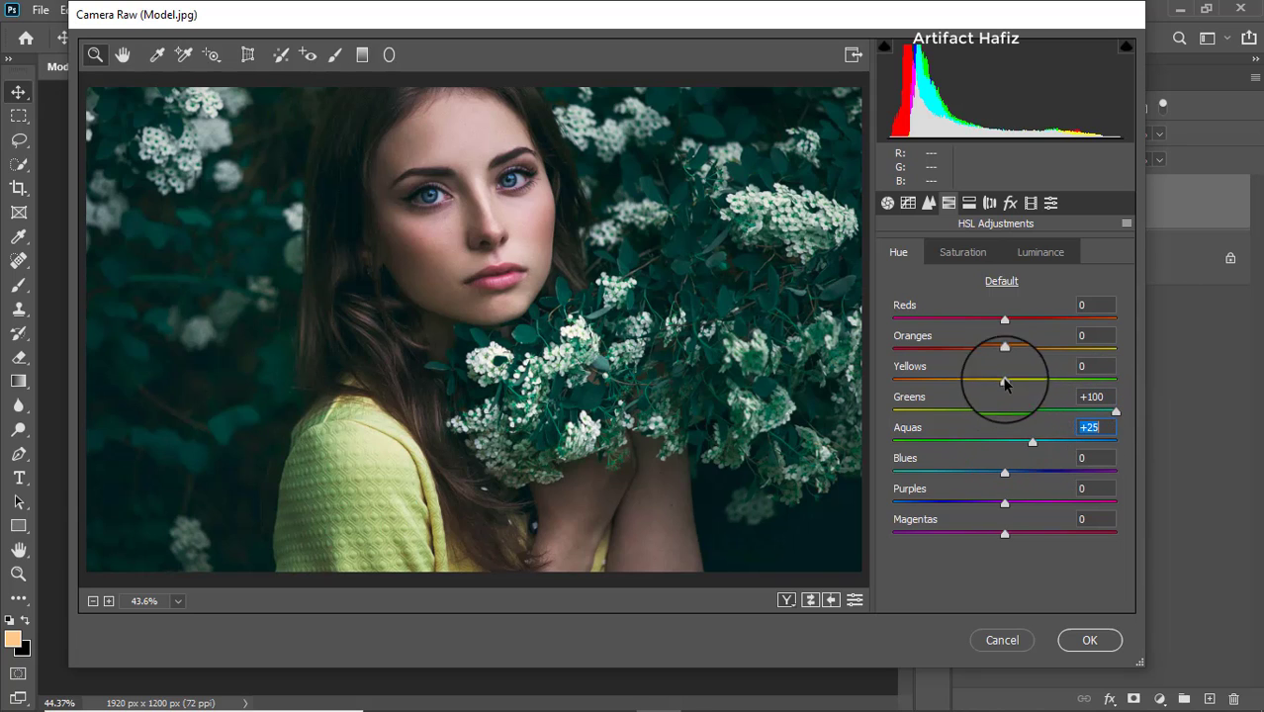
- Review the saturation values and raise the luminance of Reds to +2
click(961, 252)
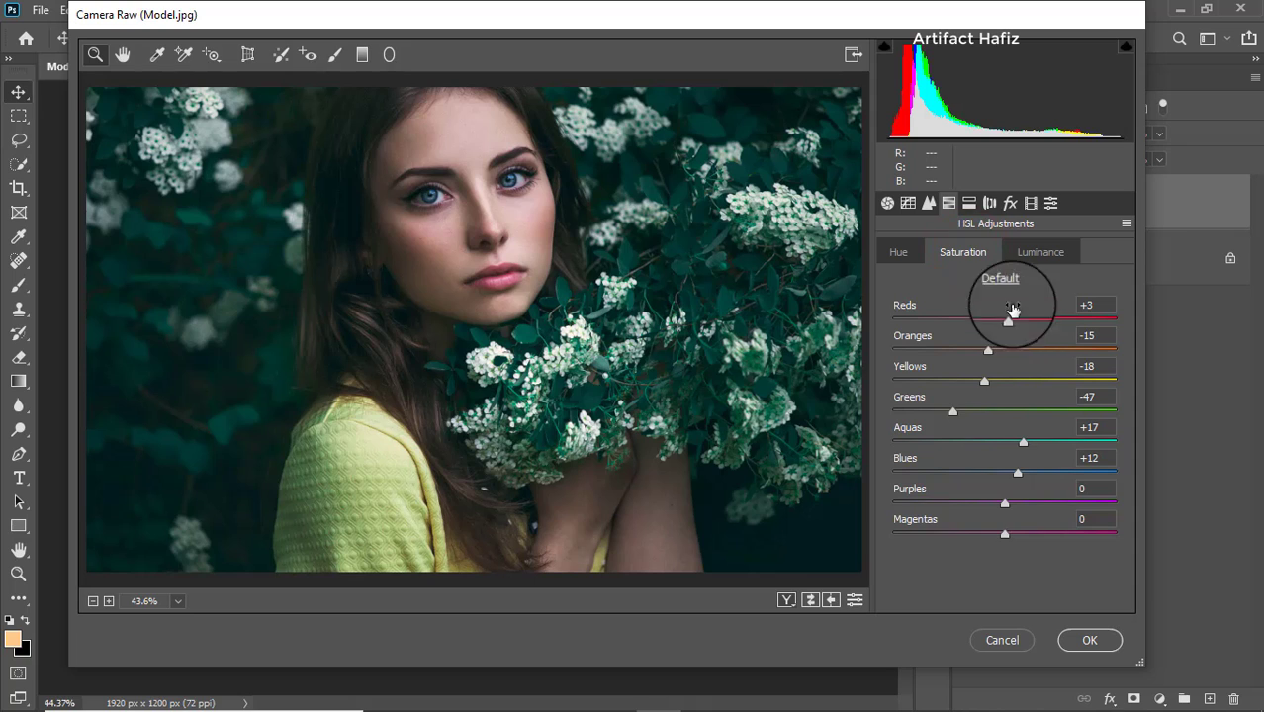
click(1036, 252)
drag(1000, 322, 1007, 322)
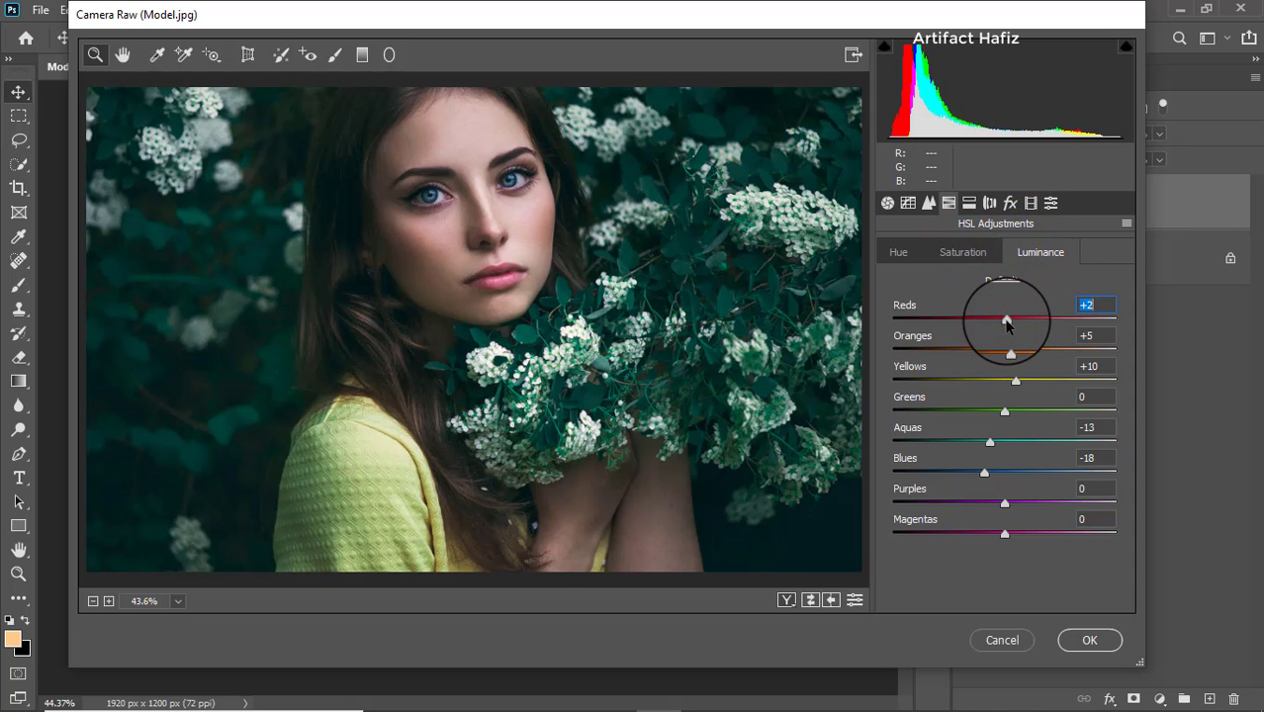
- Add a Highlight Priority post-crop vignette with an amount of -8
click(1009, 203)
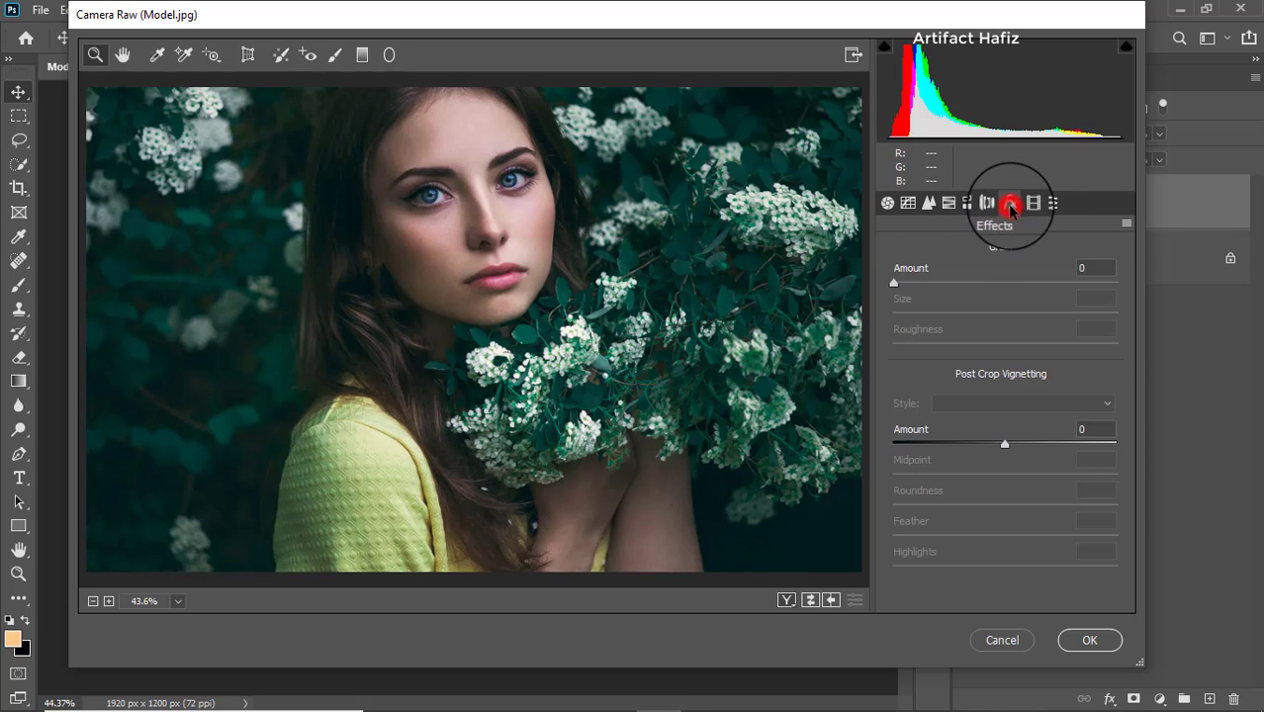
click(993, 444)
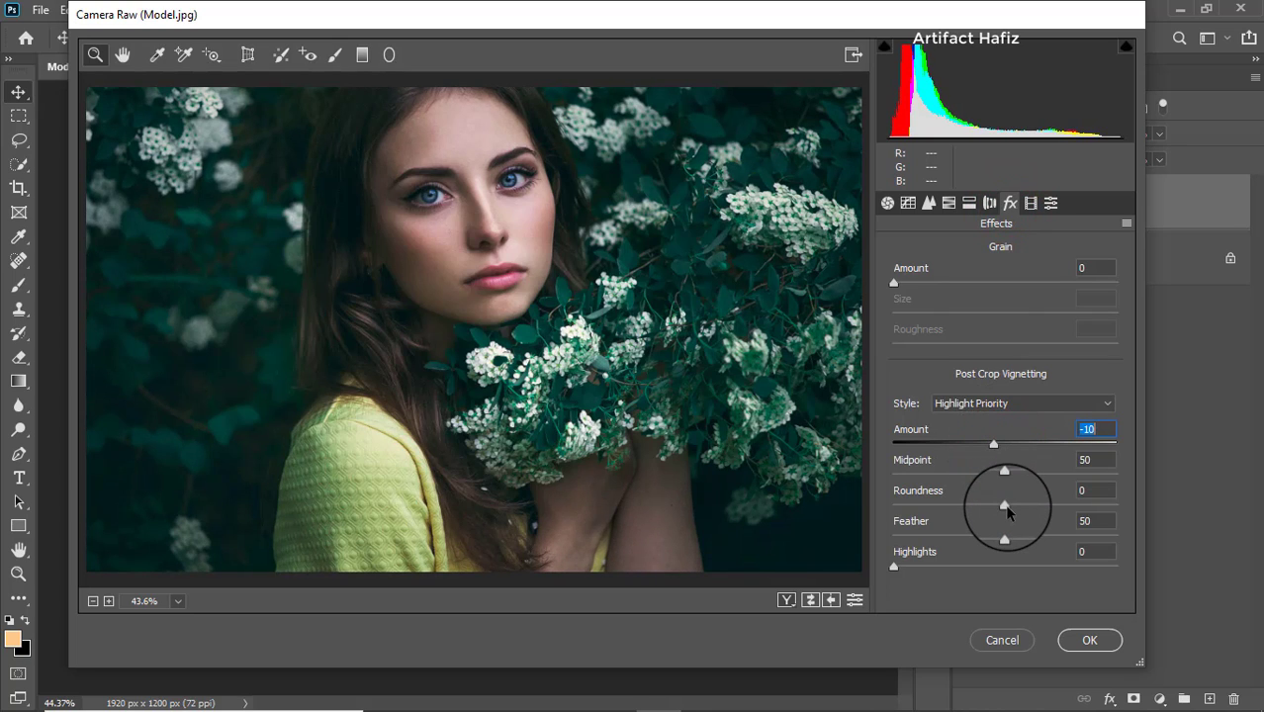
click(994, 446)
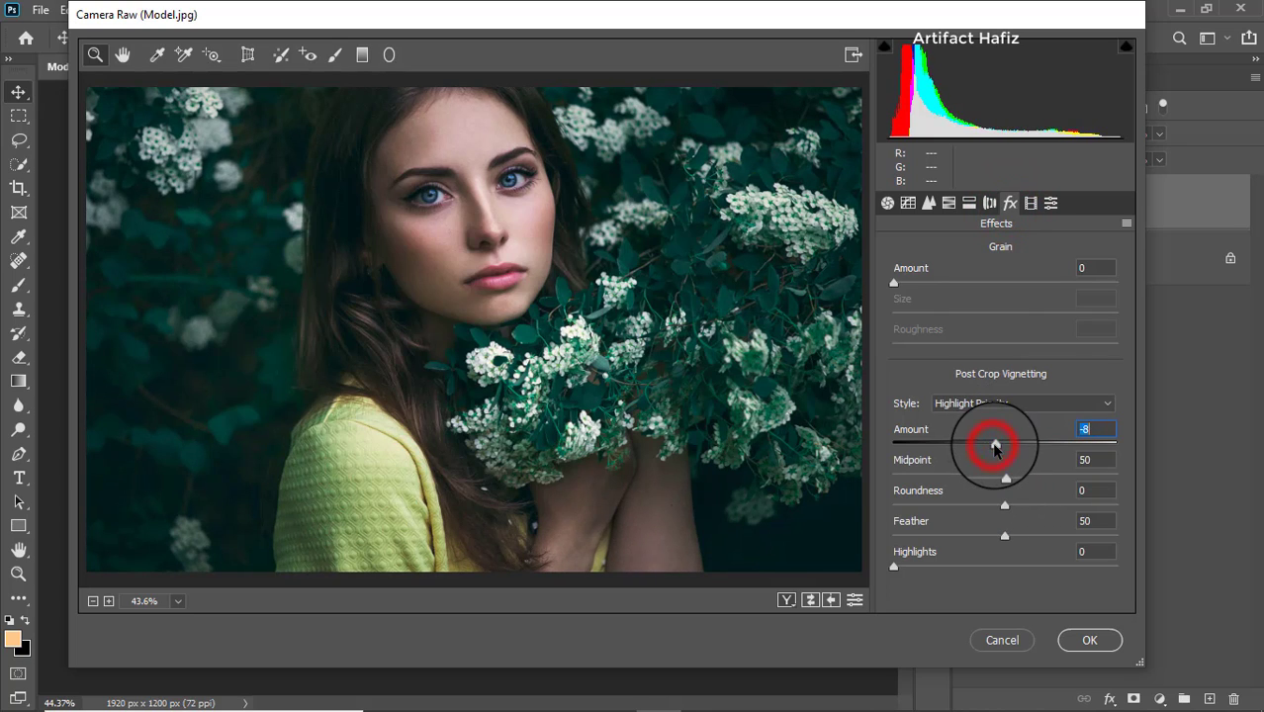
- Calibrate the primary hues to Red +3, Green -16 and Blue +3, and apply the Camera Raw filter
click(1030, 202)
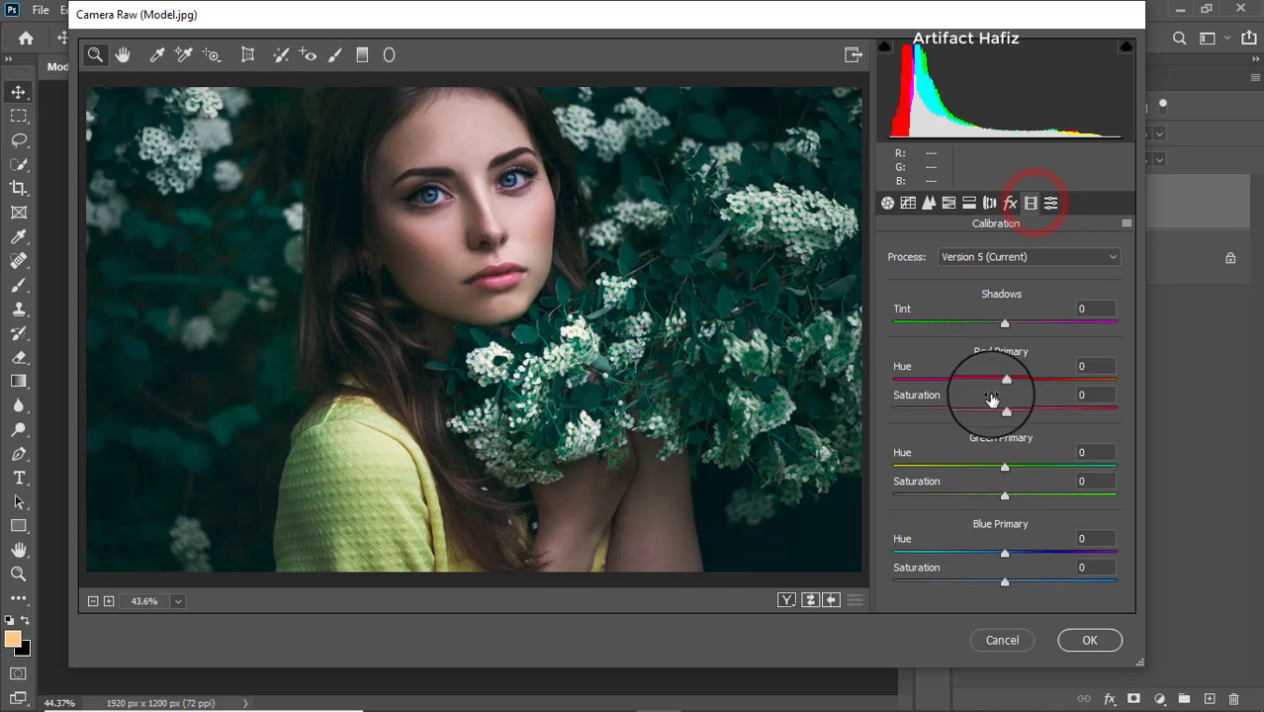
mouse_move(1004, 382)
mouse_down()
mouse_move(979, 376)
mouse_move(1038, 376)
mouse_move(970, 379)
mouse_move(1038, 378)
mouse_move(1008, 383)
mouse_up()
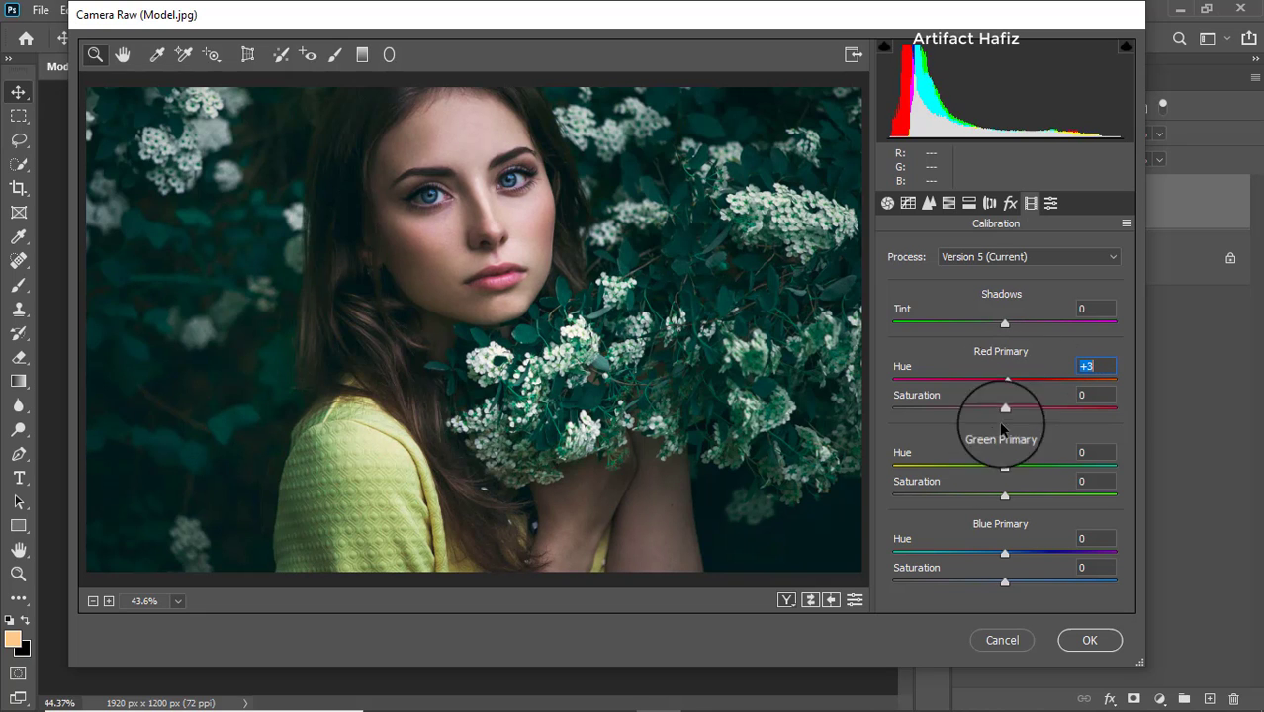
mouse_move(1005, 468)
mouse_down()
mouse_move(973, 461)
mouse_move(1035, 461)
mouse_move(949, 462)
mouse_move(1027, 461)
mouse_move(986, 459)
mouse_move(1007, 453)
mouse_up()
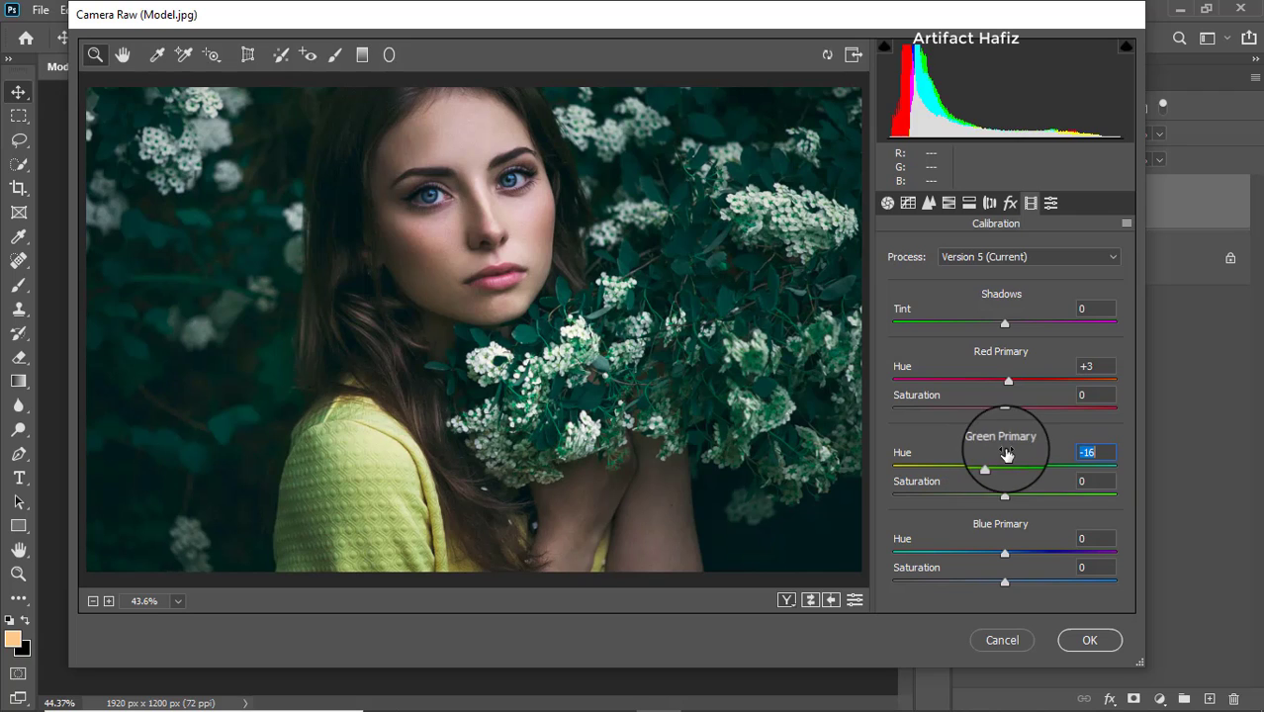
mouse_move(1004, 552)
mouse_down()
mouse_move(1050, 550)
mouse_move(977, 556)
mouse_move(1008, 561)
mouse_up()
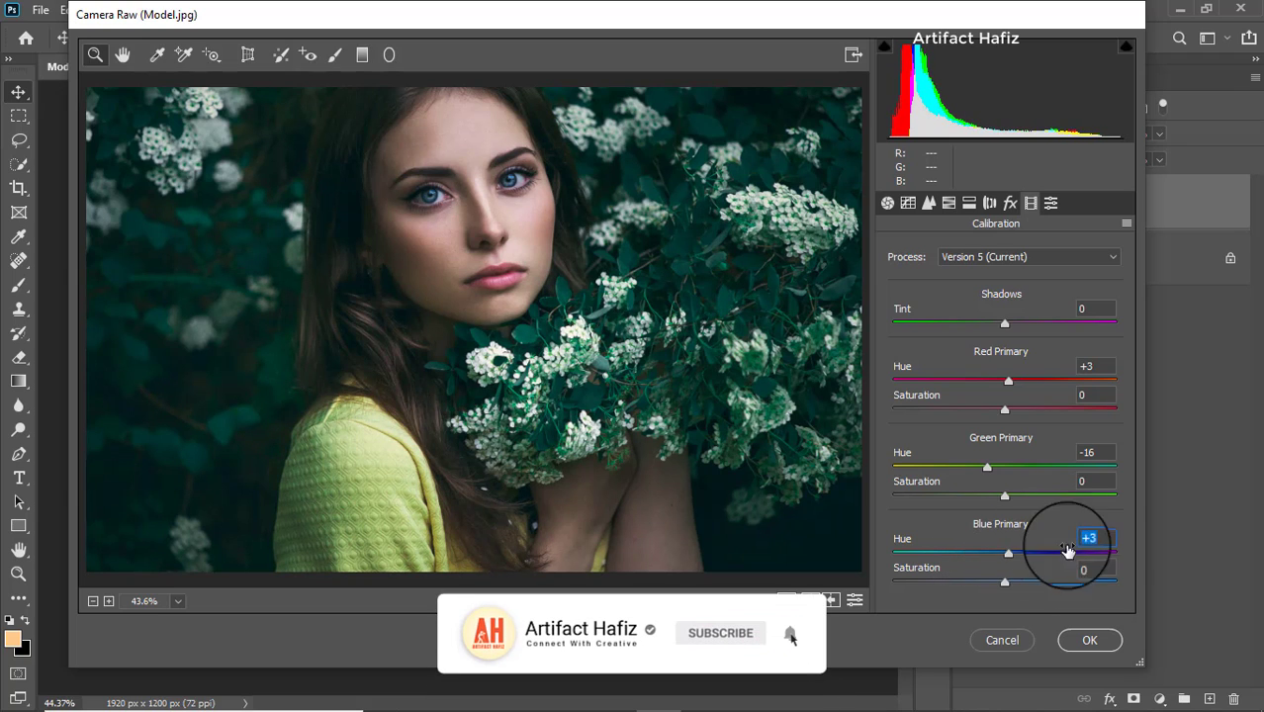
click(1090, 641)
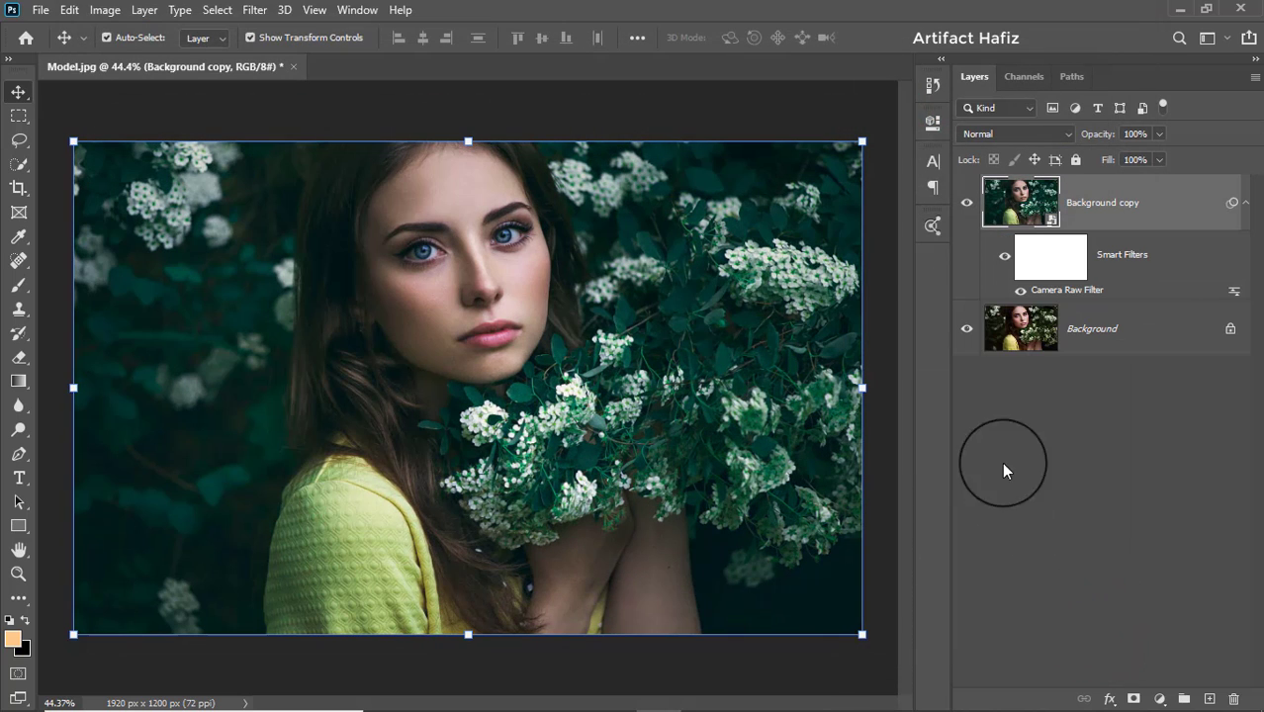
- Hide and show the Background copy layer twice to compare the graded photo with the original
click(967, 203)
click(968, 204)
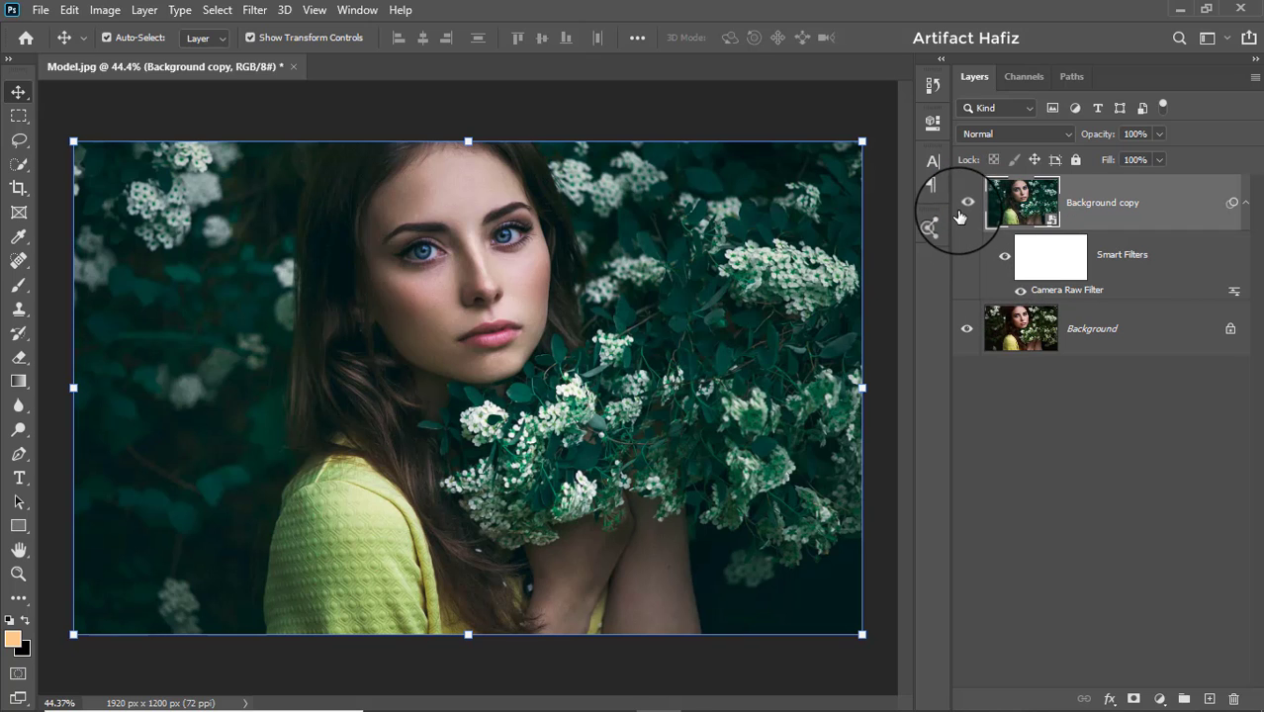
click(965, 207)
click(966, 203)
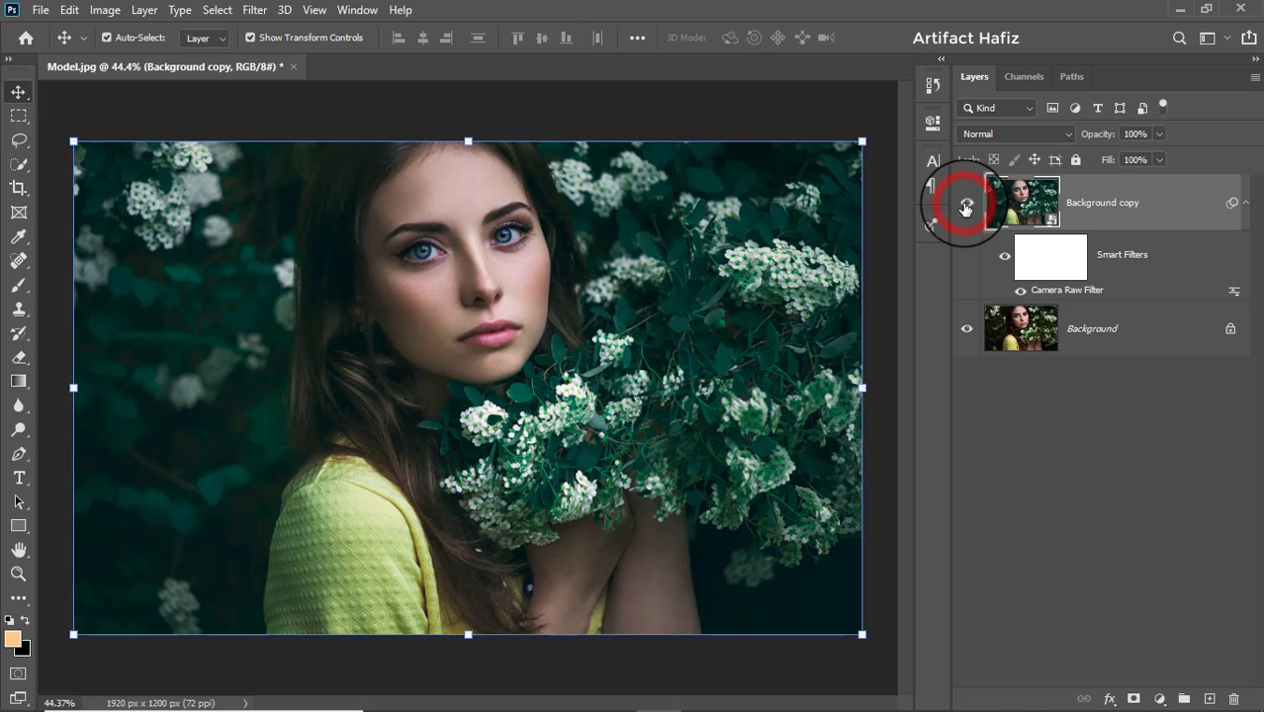